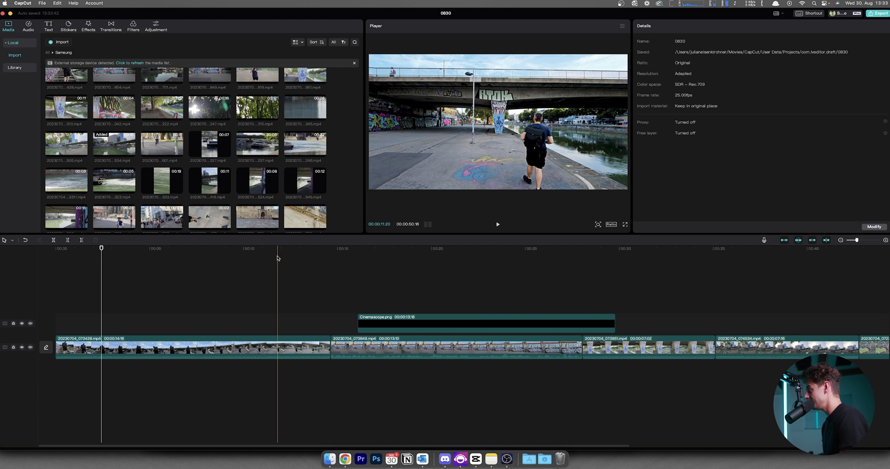
Step: Set the project aspect ratio to 16:9 from the Ratio list under the player
{"action": "left_click", "coordinate": [612, 224]}
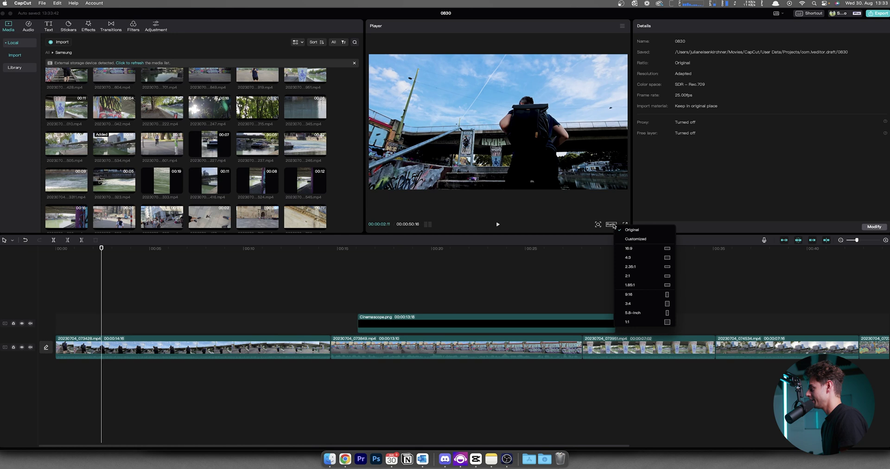
{"action": "left_click", "coordinate": [626, 249]}
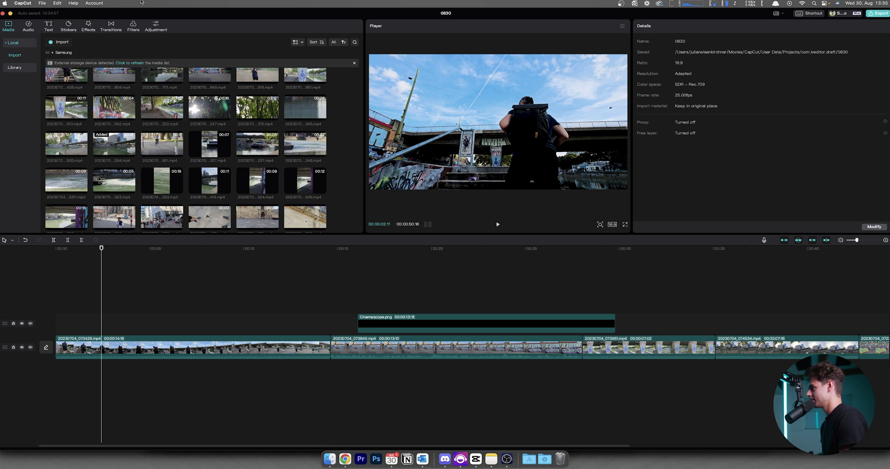
{"action": "left_click", "coordinate": [21, 3]}
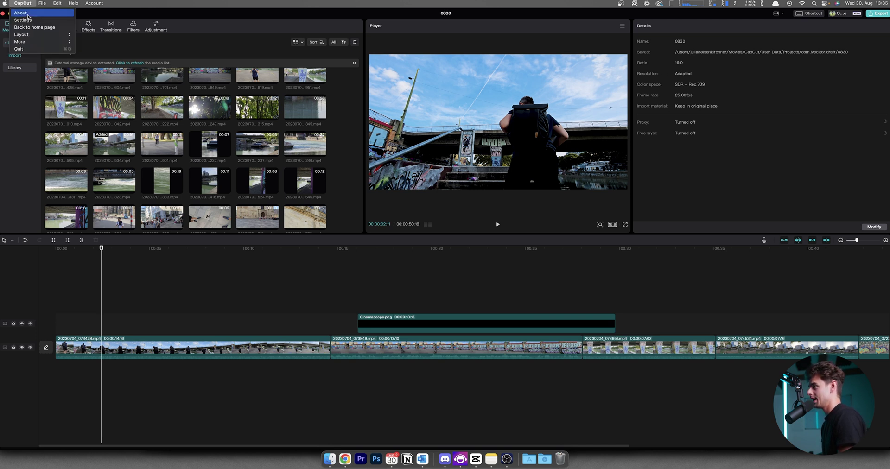
{"action": "left_click", "coordinate": [28, 20]}
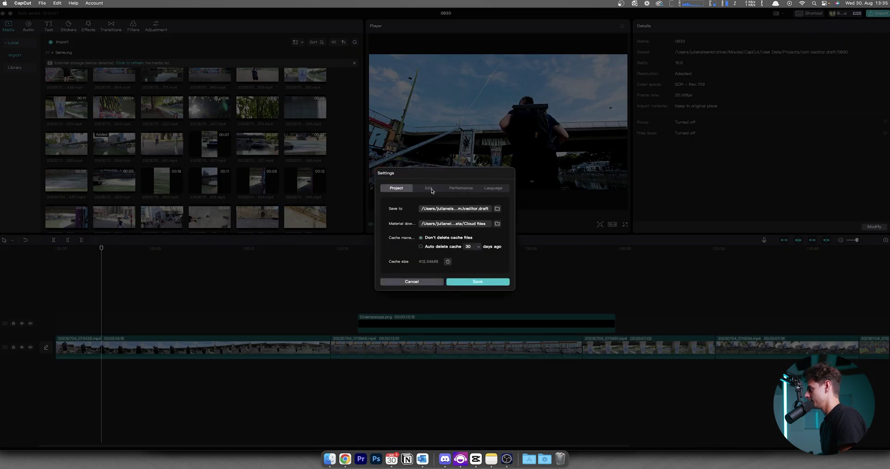
{"action": "left_click", "coordinate": [423, 186]}
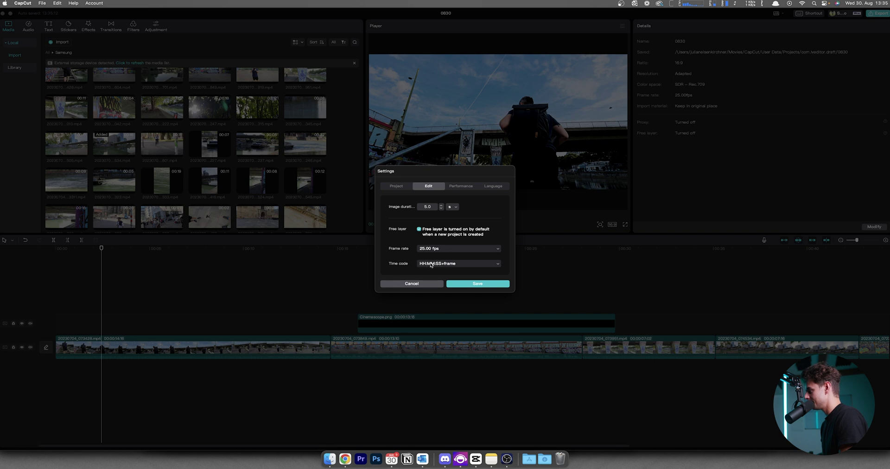
{"action": "left_click", "coordinate": [461, 185]}
{"action": "left_click", "coordinate": [493, 186]}
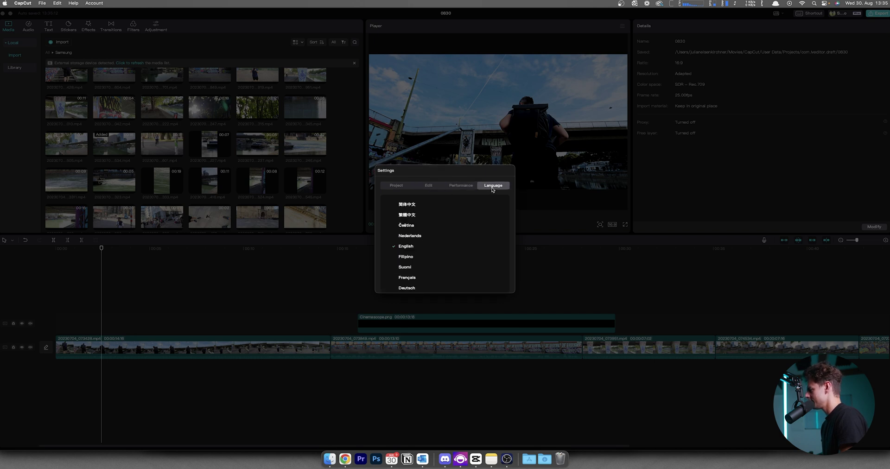
{"action": "left_click", "coordinate": [427, 144]}
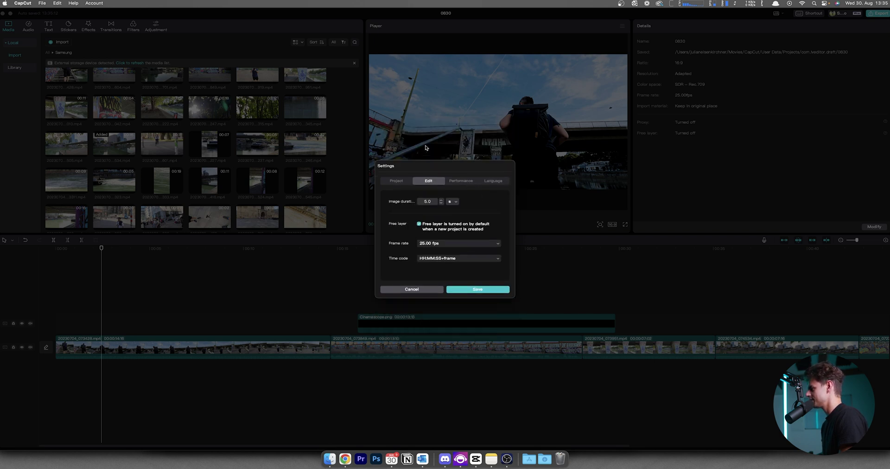
{"action": "left_click", "coordinate": [435, 250]}
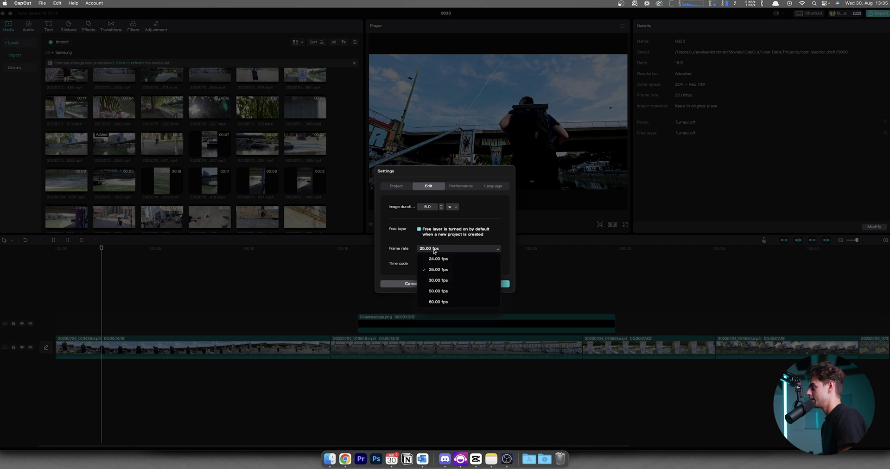
{"action": "left_click", "coordinate": [449, 247]}
{"action": "left_click", "coordinate": [449, 248]}
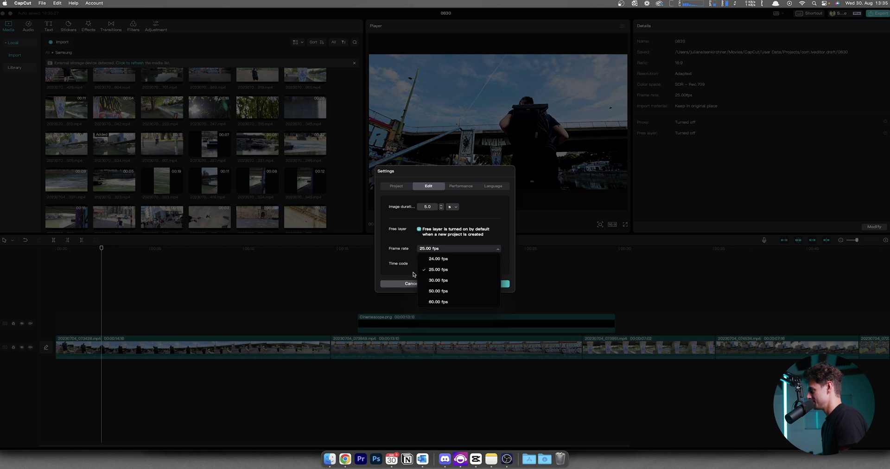
{"action": "left_click", "coordinate": [409, 250]}
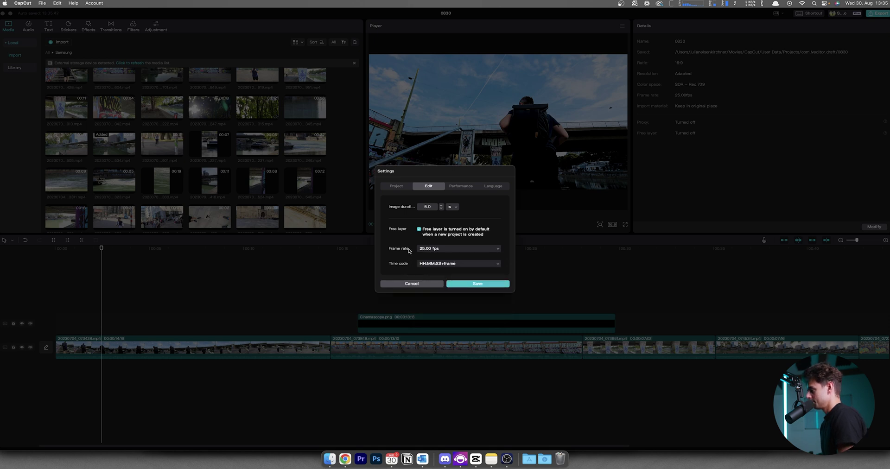
{"action": "left_click", "coordinate": [478, 283]}
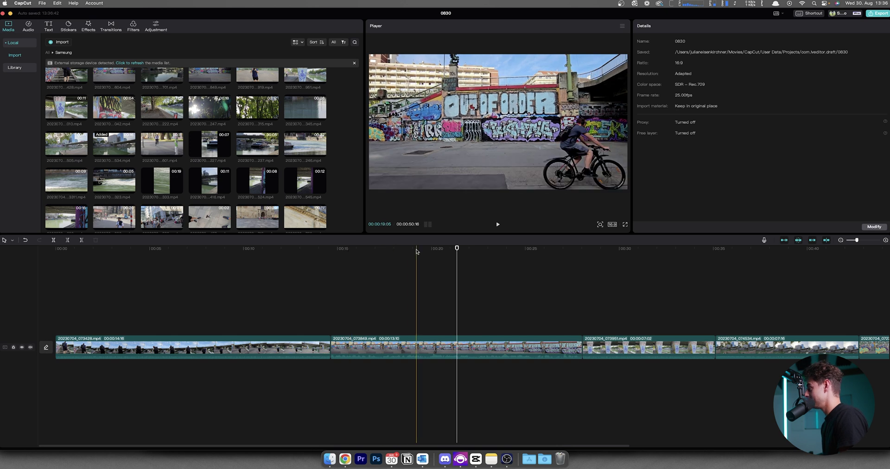
Step: Move the playhead to around 00:20 on the timeline ruler
{"action": "left_click", "coordinate": [443, 250]}
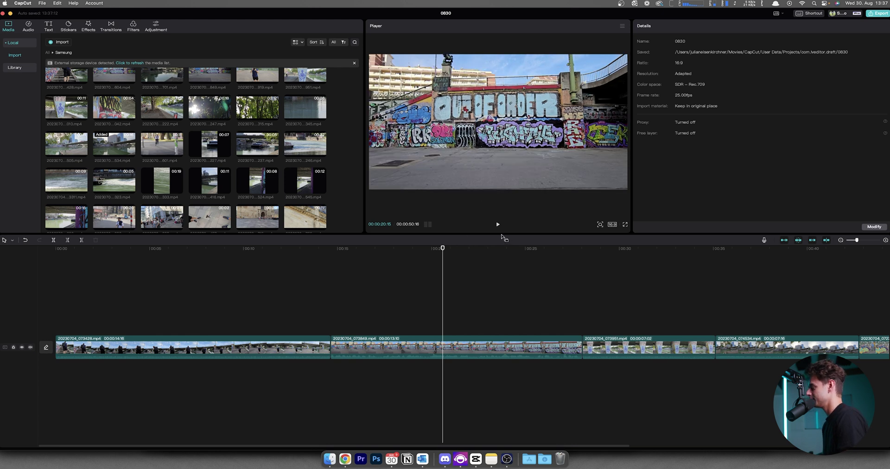
Step: Select the second graffiti clip and reset its Contrast to 0 in the Adjustment panel
{"action": "left_click", "coordinate": [448, 345]}
{"action": "left_click", "coordinate": [448, 345]}
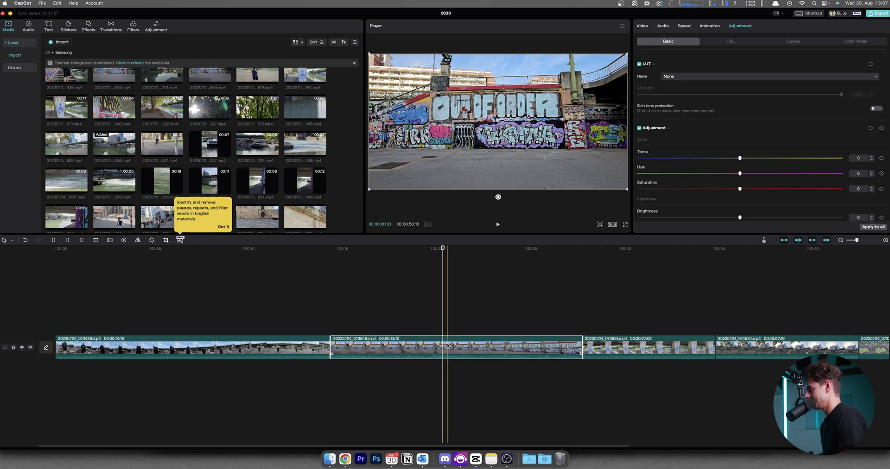
{"action": "left_click", "coordinate": [645, 26]}
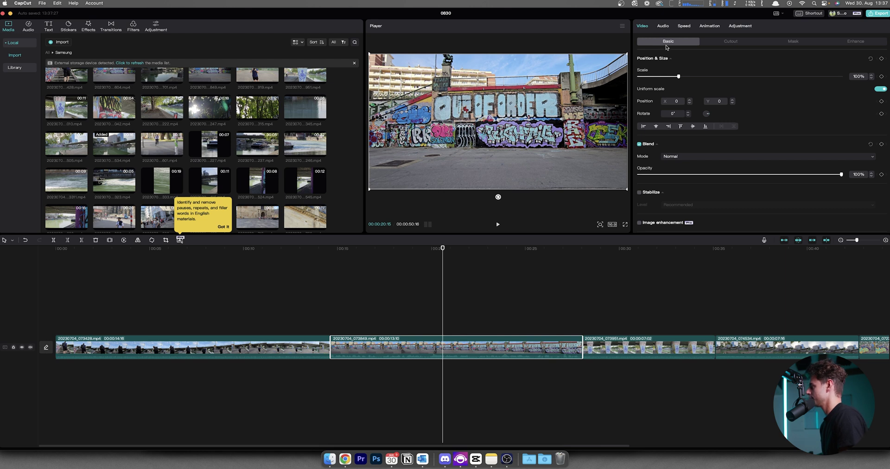
{"action": "left_click", "coordinate": [743, 26]}
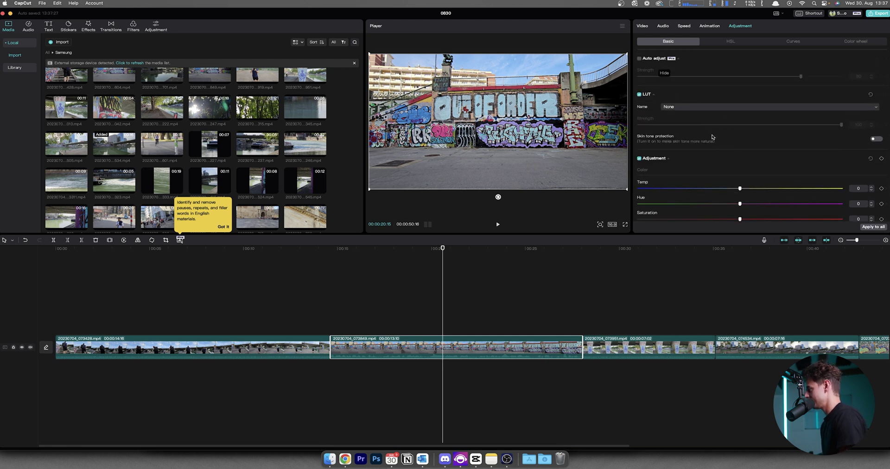
{"action": "scroll", "coordinate": [706, 139], "scroll_direction": "down", "scroll_amount": 5}
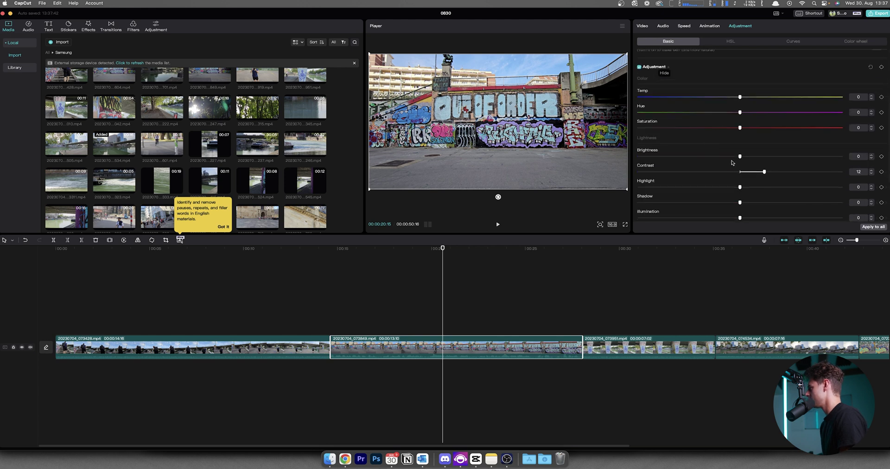
{"action": "left_click", "coordinate": [744, 174]}
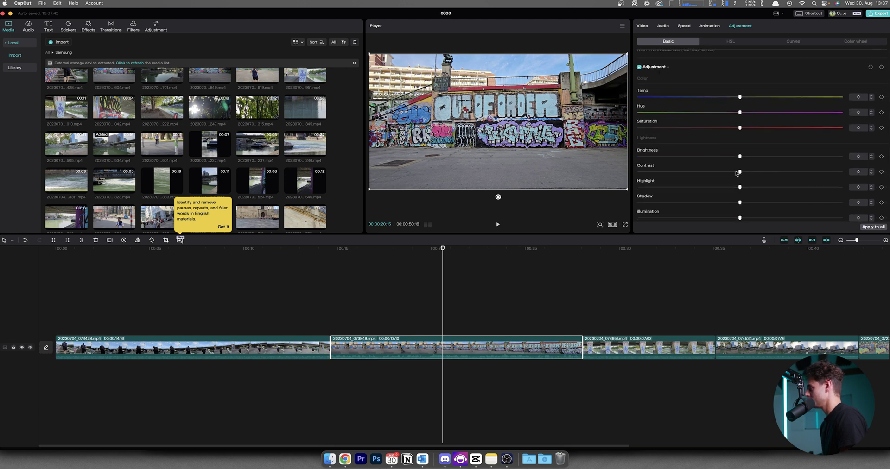
{"action": "scroll", "coordinate": [707, 167], "scroll_direction": "up", "scroll_amount": 3}
{"action": "scroll", "coordinate": [708, 167], "scroll_direction": "up", "scroll_amount": 1}
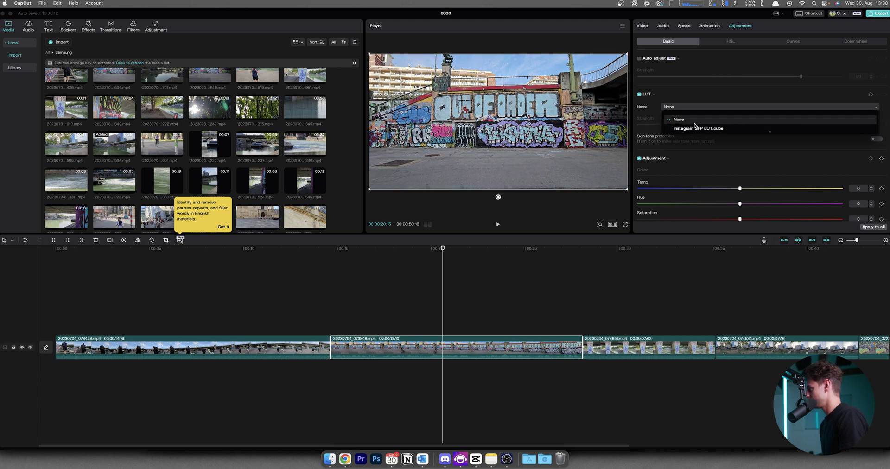
Step: Choose Instagram SFP LUT.cube as the second clip's LUT, keeping Strength at 100
{"action": "left_click", "coordinate": [695, 129]}
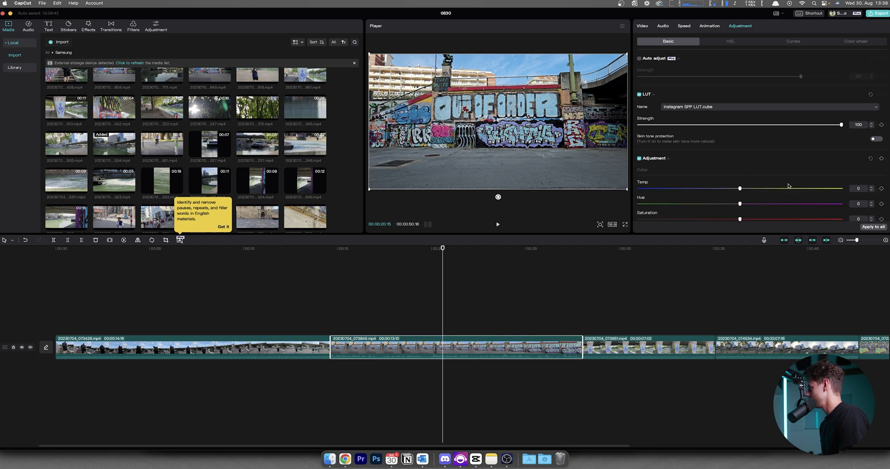
{"action": "scroll", "coordinate": [766, 198], "scroll_direction": "down", "scroll_amount": 3}
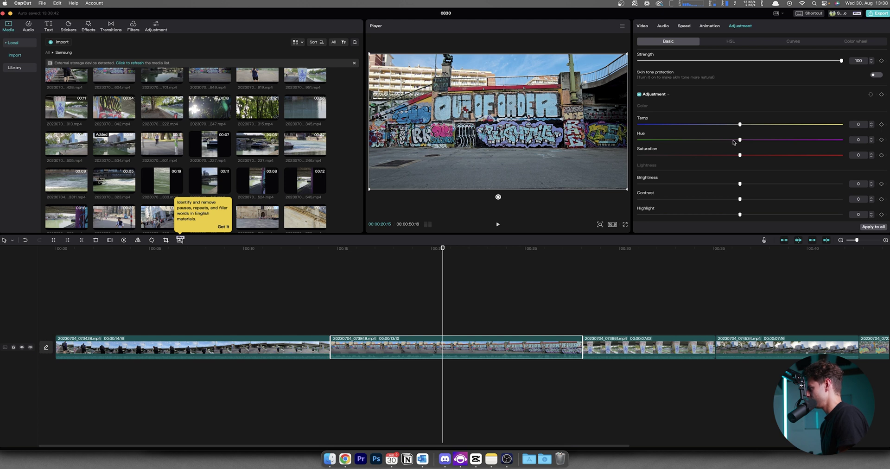
Step: Raise the second clip's saturation to 20 and contrast to 12
{"action": "left_click_drag", "start_coordinate": [755, 156], "coordinate": [776, 155]}
{"action": "left_click", "coordinate": [780, 156]}
{"action": "scroll", "coordinate": [714, 174], "scroll_direction": "down", "scroll_amount": 2}
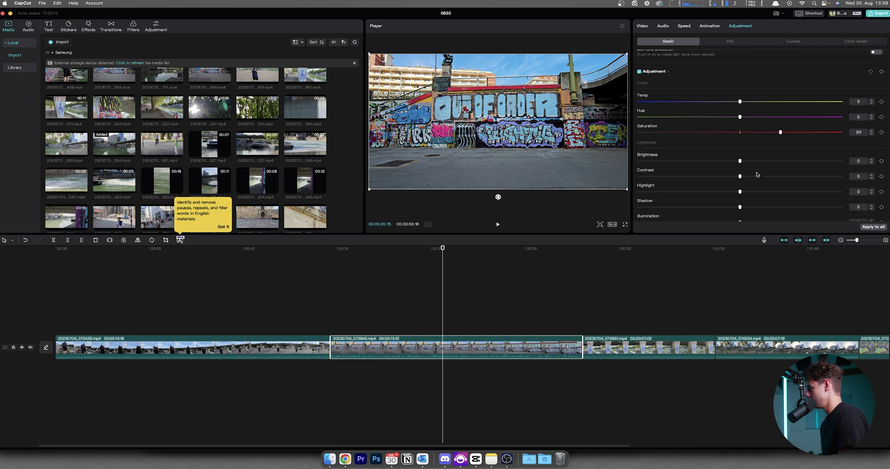
{"action": "mouse_move", "coordinate": [765, 178]}
{"action": "left_mouse_down"}
{"action": "mouse_move", "coordinate": [784, 177]}
{"action": "mouse_move", "coordinate": [752, 180]}
{"action": "mouse_move", "coordinate": [764, 182]}
{"action": "left_mouse_up"}
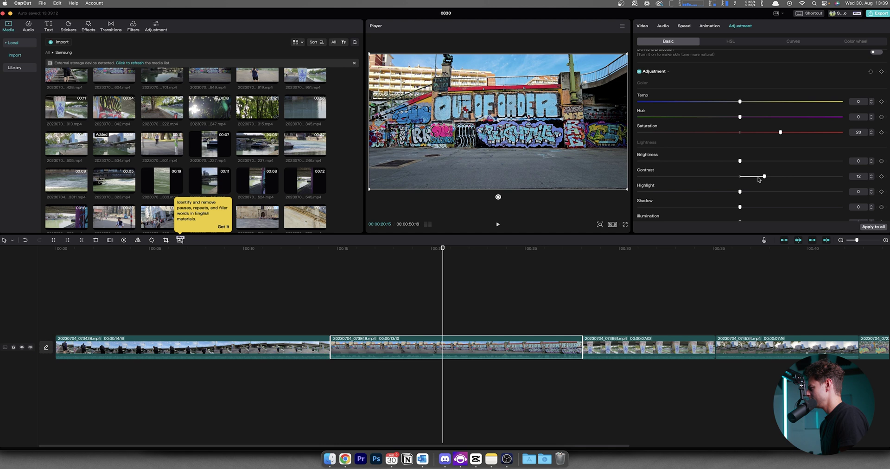
Step: Set highlights to -9 and shadows to 9, trying the vignette but leaving it at 0
{"action": "left_click_drag", "start_coordinate": [740, 192], "coordinate": [722, 192]}
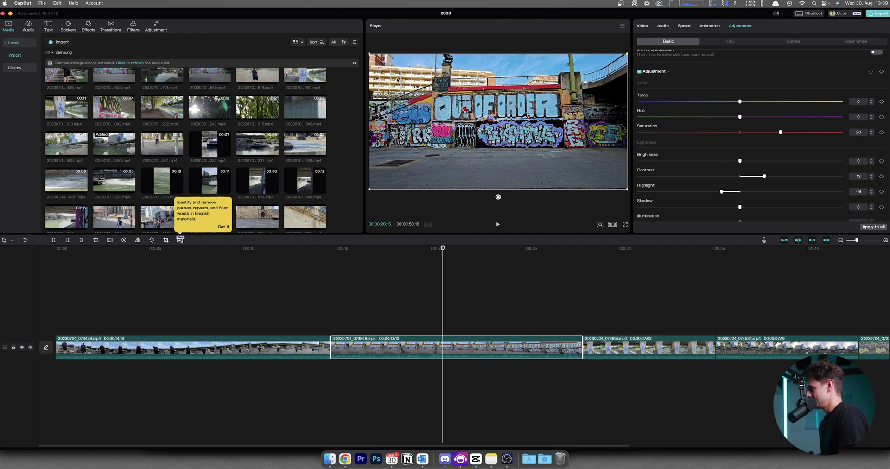
{"action": "left_click", "coordinate": [761, 207]}
{"action": "left_click_drag", "start_coordinate": [760, 208], "coordinate": [758, 209]}
{"action": "scroll", "coordinate": [752, 193], "scroll_direction": "down", "scroll_amount": 3}
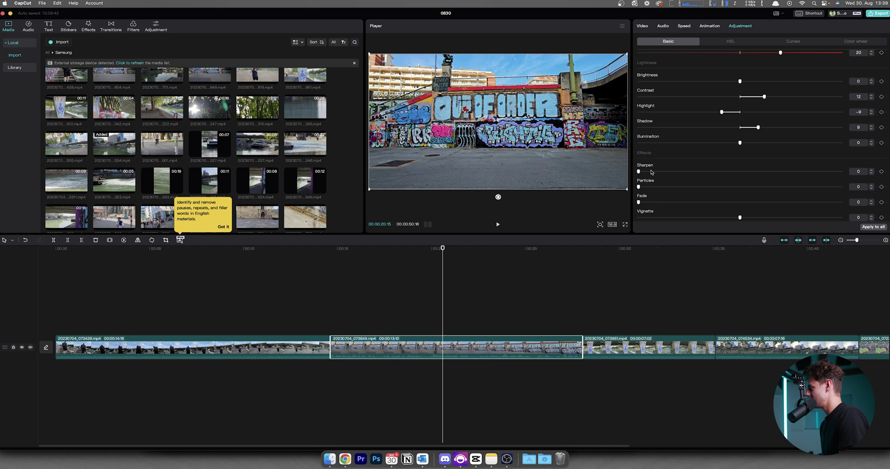
{"action": "left_click_drag", "start_coordinate": [739, 217], "coordinate": [773, 218]}
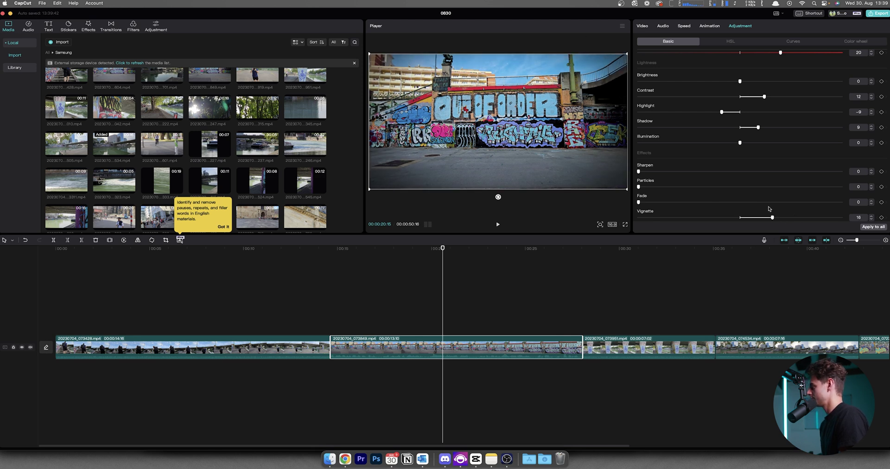
{"action": "left_click_drag", "start_coordinate": [772, 218], "coordinate": [744, 219]}
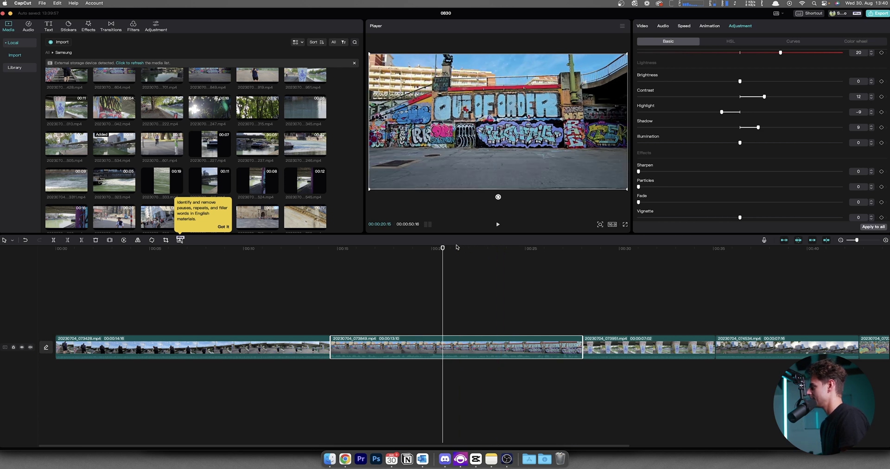
Step: Apply the graded look to all clips and check the following clips, ending on 20230704_074534
{"action": "left_click", "coordinate": [510, 297]}
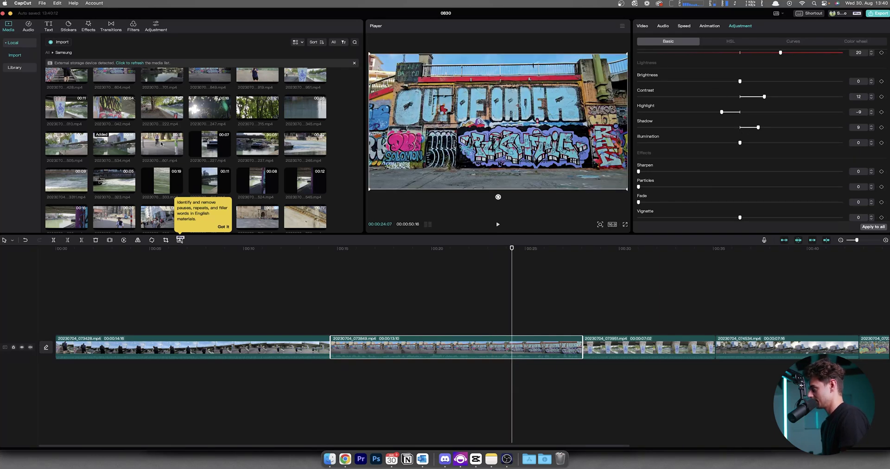
{"action": "left_click", "coordinate": [874, 227]}
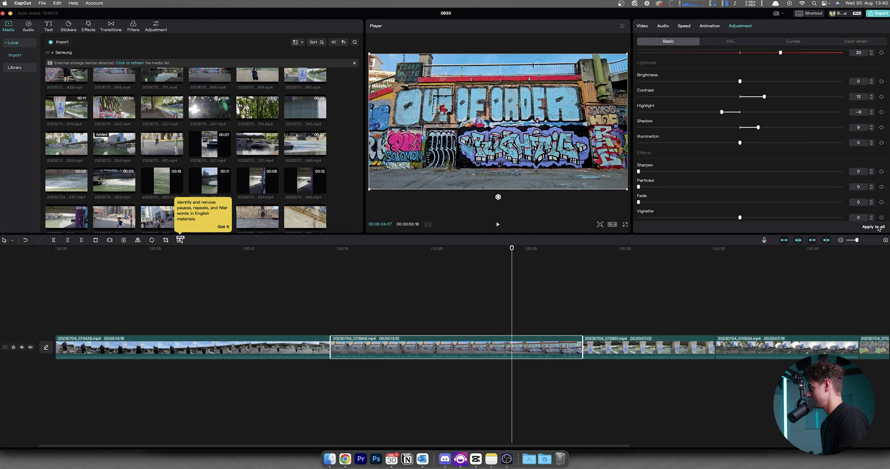
{"action": "left_click", "coordinate": [611, 278]}
{"action": "left_click", "coordinate": [614, 346]}
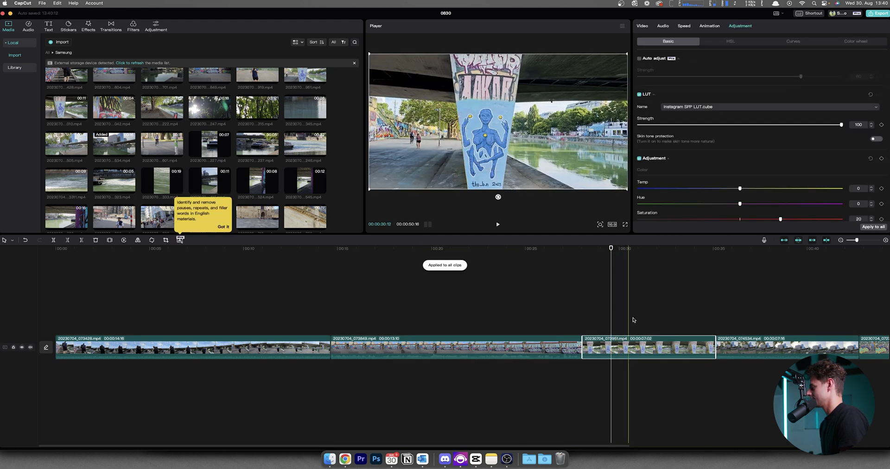
{"action": "left_click", "coordinate": [755, 306]}
{"action": "left_click", "coordinate": [747, 348]}
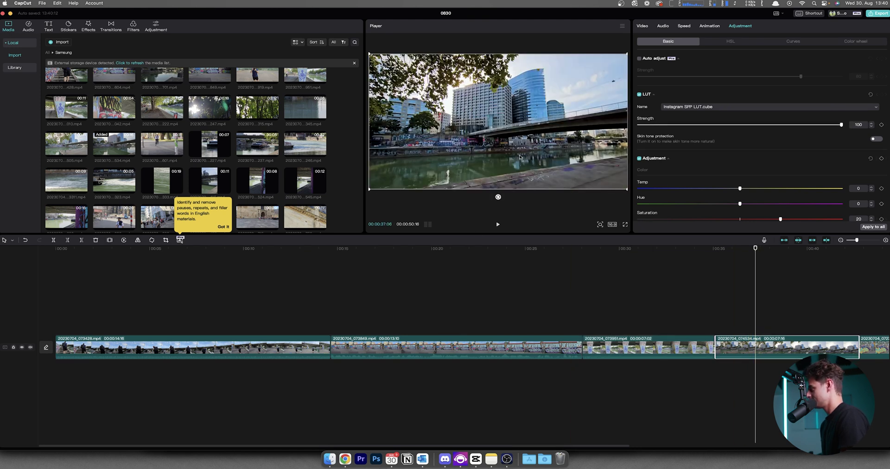
Step: Play the 20230704_074534 clip and lower its highlights to -17, returning brightness to 0
{"action": "key", "text": "shift+Right"}
{"action": "key", "text": "shift+Right"}
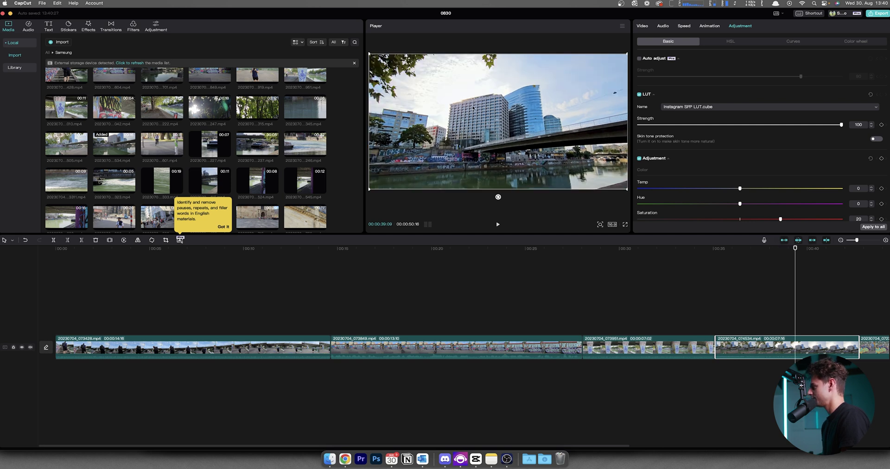
{"action": "scroll", "coordinate": [759, 162], "scroll_direction": "down", "scroll_amount": 3}
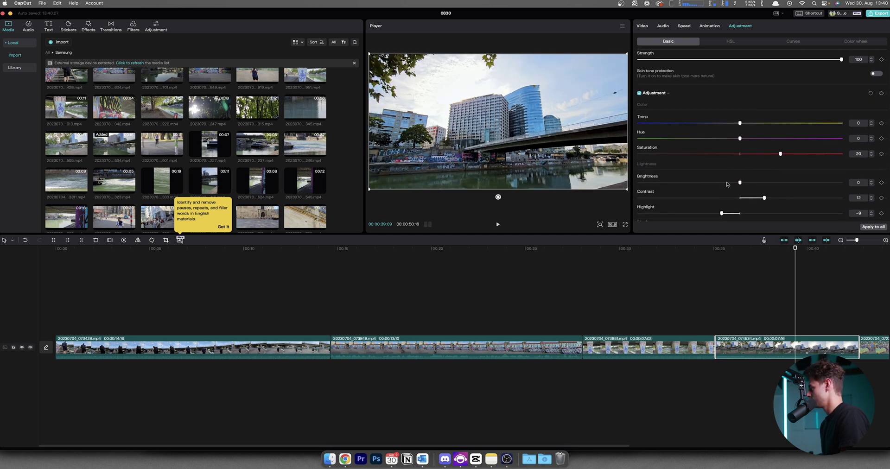
{"action": "left_click_drag", "start_coordinate": [739, 182], "coordinate": [730, 183]}
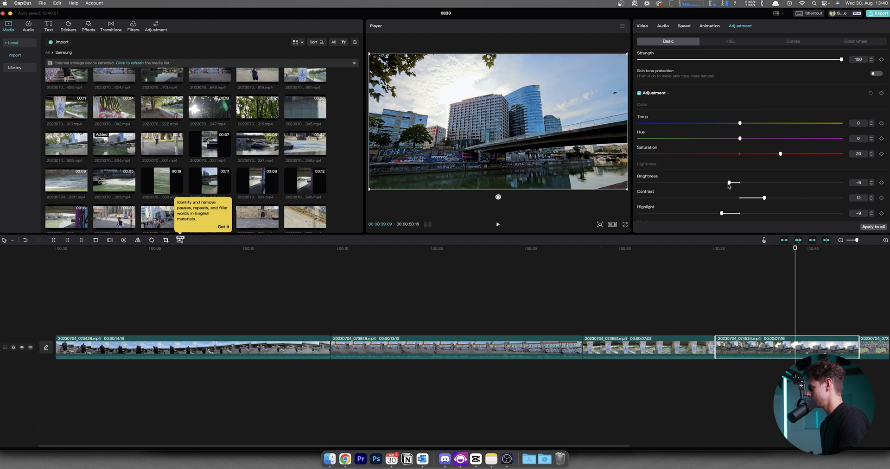
{"action": "mouse_move", "coordinate": [722, 213]}
{"action": "left_mouse_down"}
{"action": "mouse_move", "coordinate": [690, 214]}
{"action": "mouse_move", "coordinate": [705, 214]}
{"action": "left_mouse_up"}
{"action": "left_click_drag", "start_coordinate": [730, 183], "coordinate": [727, 185]}
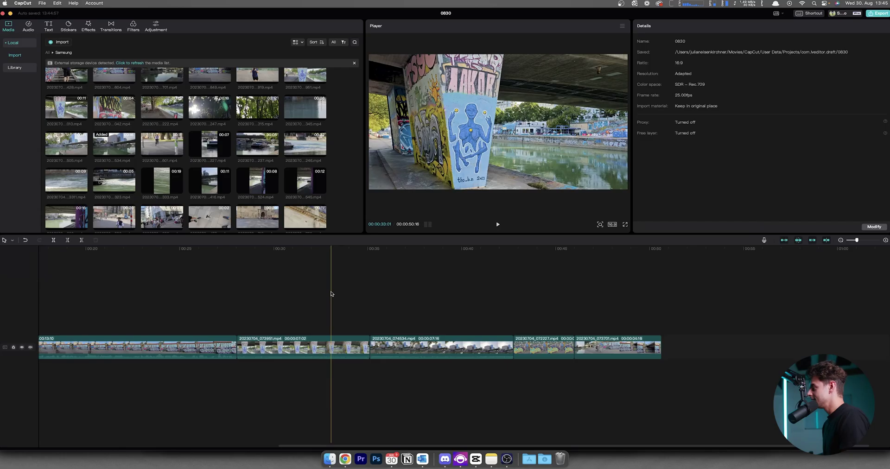
{"action": "left_click_drag", "start_coordinate": [330, 300], "coordinate": [338, 342]}
Step: Trim 20230704_073951 to about 5 seconds and place a Color Glitch transition after it
{"action": "left_click", "coordinate": [365, 341]}
{"action": "left_click", "coordinate": [174, 107]}
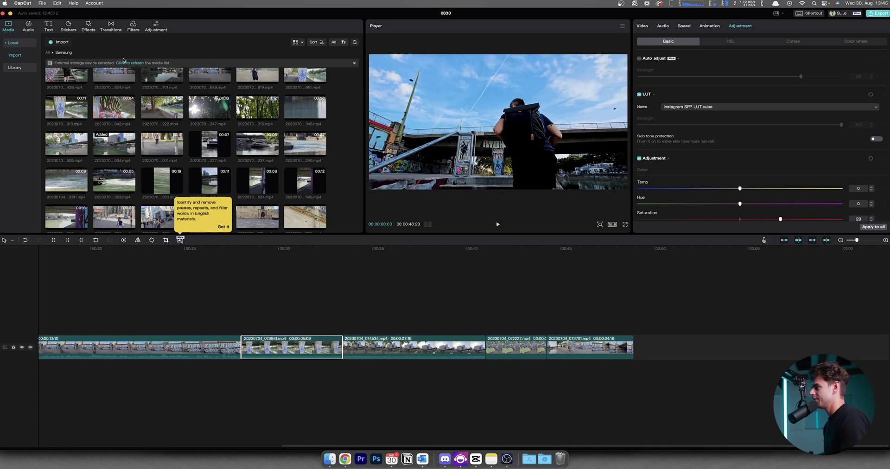
{"action": "left_click", "coordinate": [111, 25]}
{"action": "scroll", "coordinate": [162, 102], "scroll_direction": "down", "scroll_amount": 20}
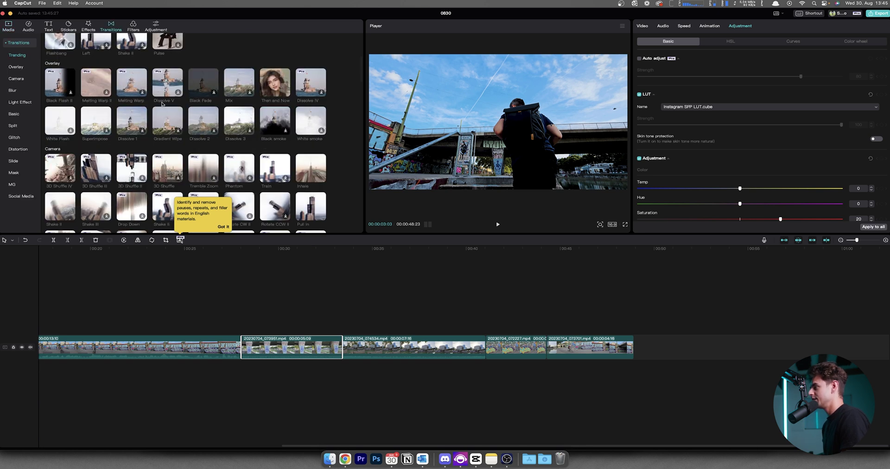
{"action": "scroll", "coordinate": [169, 122], "scroll_direction": "up", "scroll_amount": 20}
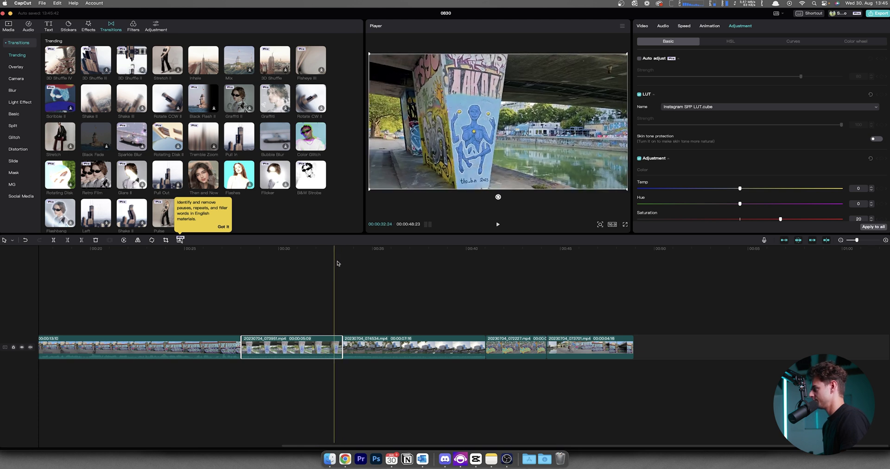
{"action": "left_click", "coordinate": [267, 141]}
{"action": "left_click", "coordinate": [310, 137]}
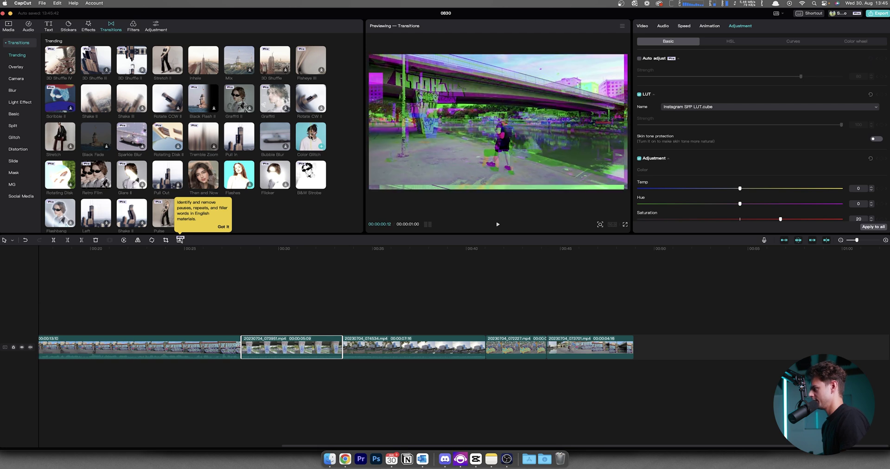
{"action": "mouse_move", "coordinate": [311, 138]}
{"action": "left_mouse_down"}
{"action": "mouse_move", "coordinate": [306, 266]}
{"action": "mouse_move", "coordinate": [342, 343]}
{"action": "left_mouse_up"}
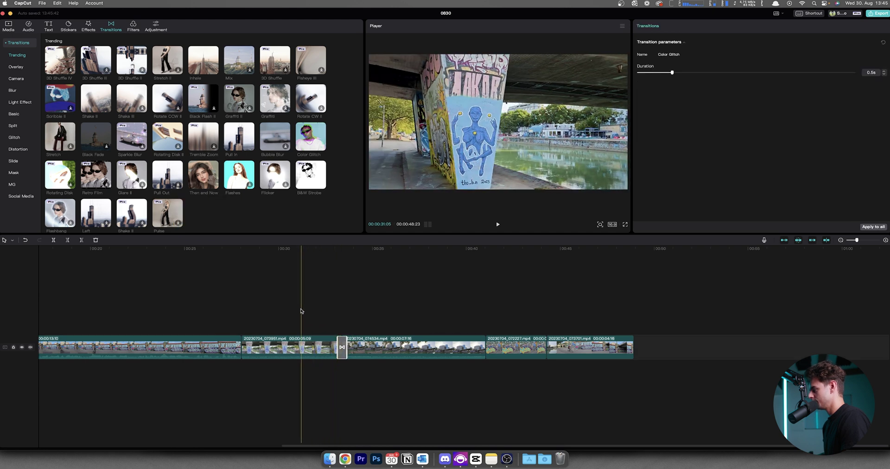
{"action": "left_click", "coordinate": [282, 311]}
{"action": "key", "text": "space"}
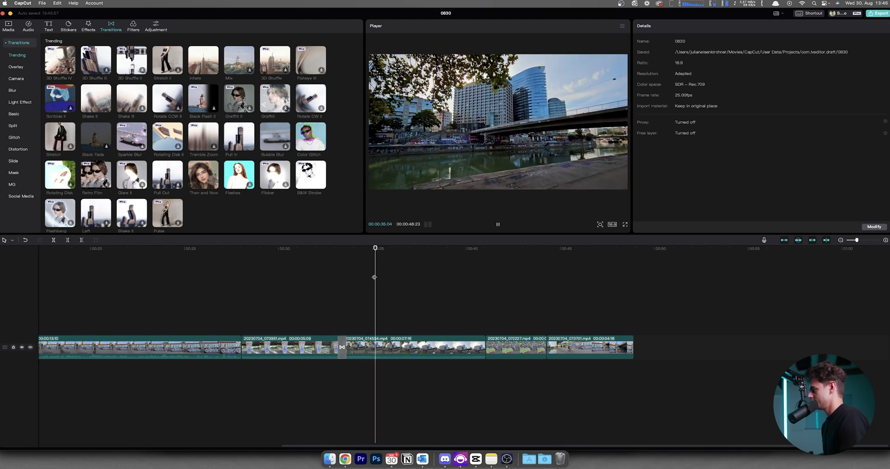
{"action": "left_click", "coordinate": [312, 248]}
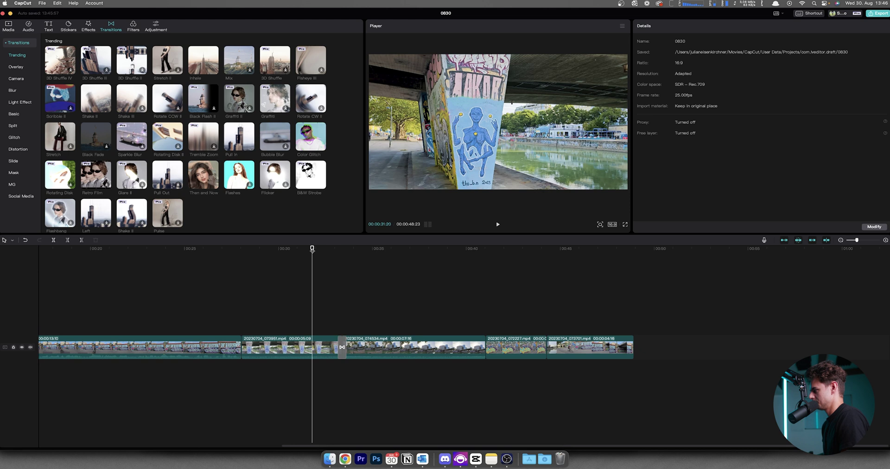
{"action": "key", "text": "space"}
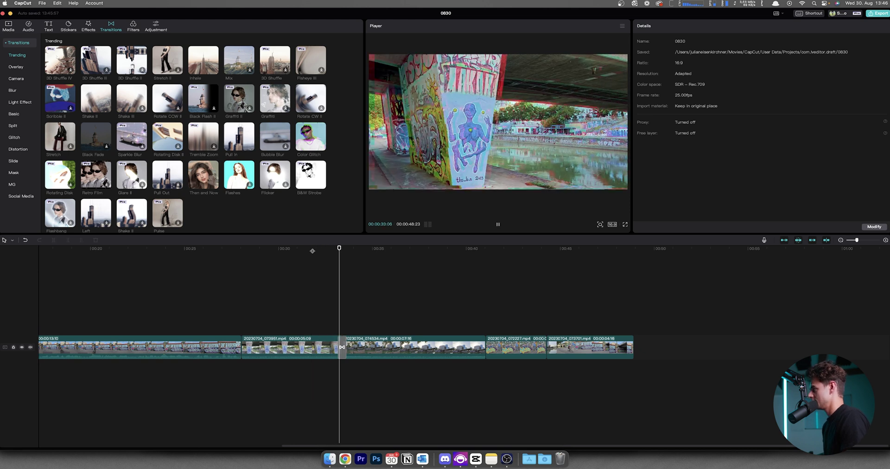
{"action": "key", "text": "space"}
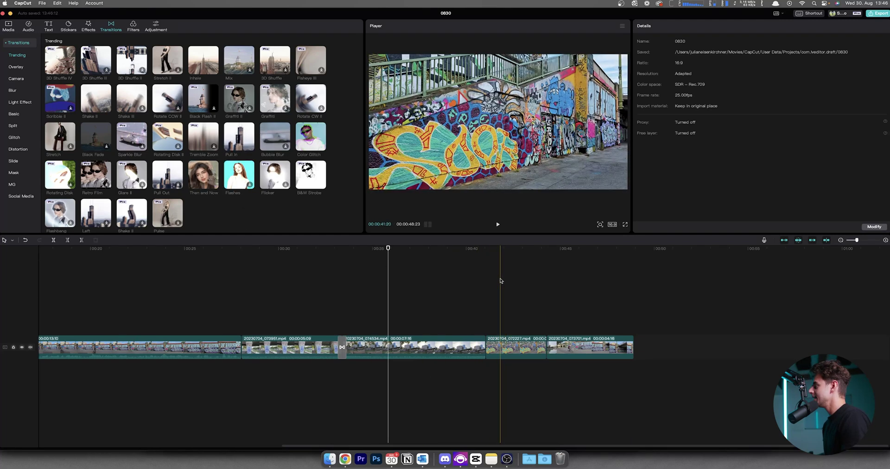
{"action": "left_click", "coordinate": [496, 254]}
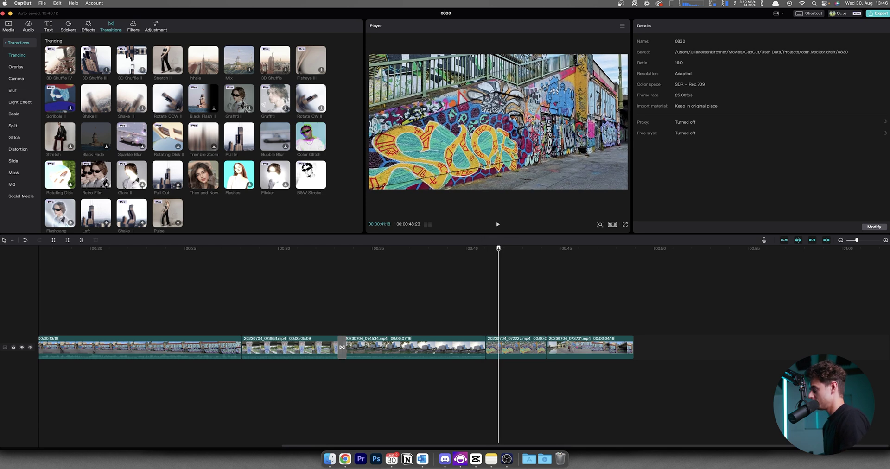
{"action": "mouse_move", "coordinate": [500, 247]}
{"action": "left_mouse_down"}
{"action": "mouse_move", "coordinate": [554, 251]}
{"action": "mouse_move", "coordinate": [513, 250]}
{"action": "left_mouse_up"}
{"action": "left_click", "coordinate": [498, 224]}
{"action": "key", "text": "space"}
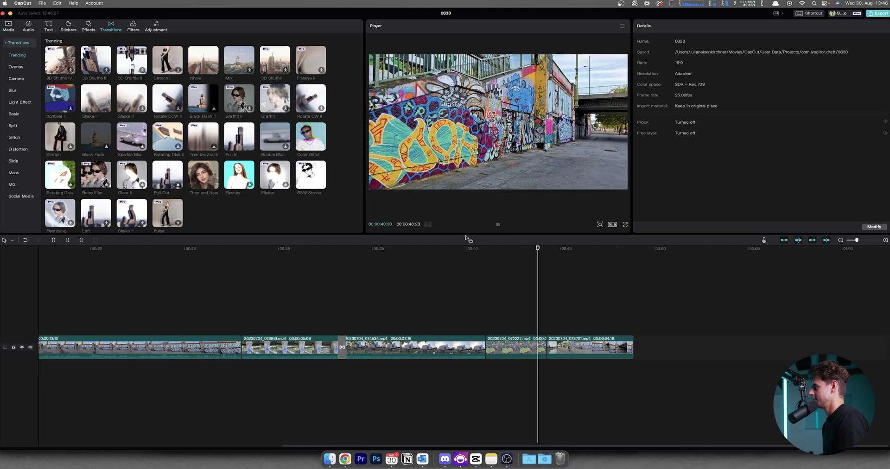
{"action": "key", "text": "space"}
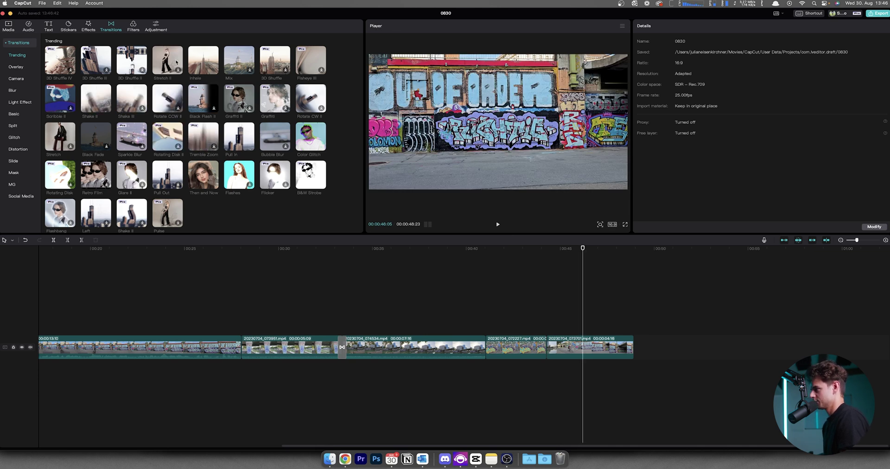
{"action": "left_click", "coordinate": [202, 70]}
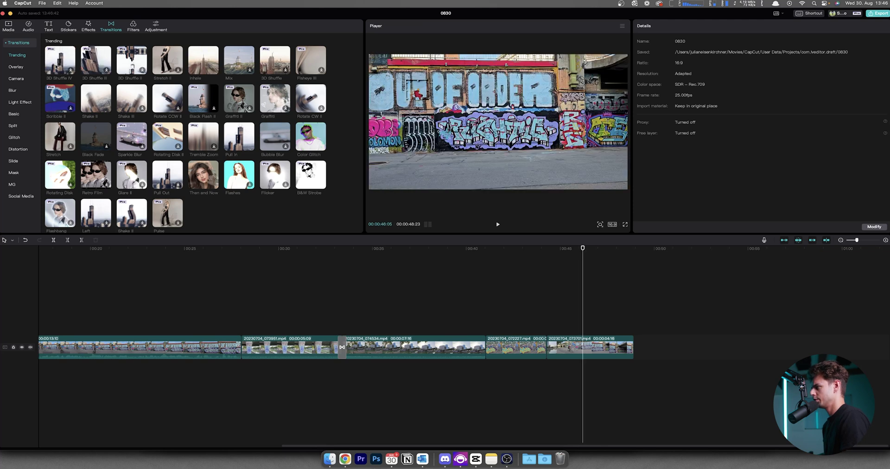
{"action": "left_click_drag", "start_coordinate": [132, 98], "coordinate": [547, 348]}
{"action": "key", "text": "space"}
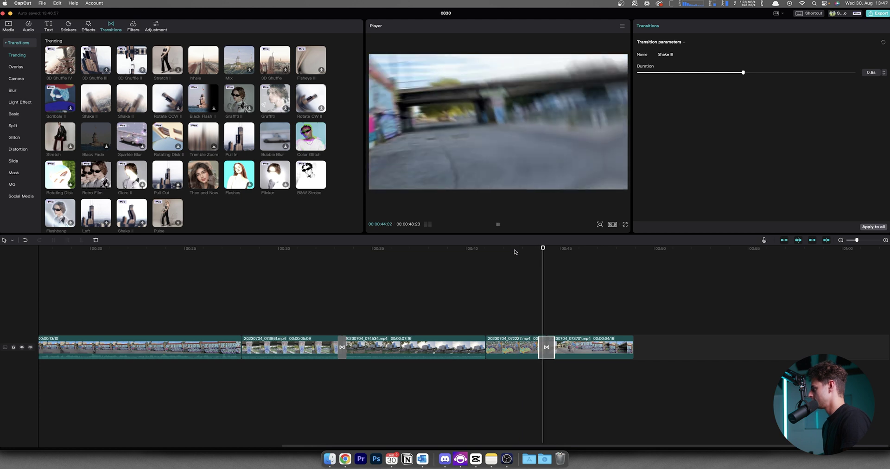
{"action": "left_click_drag", "start_coordinate": [548, 346], "coordinate": [547, 348]}
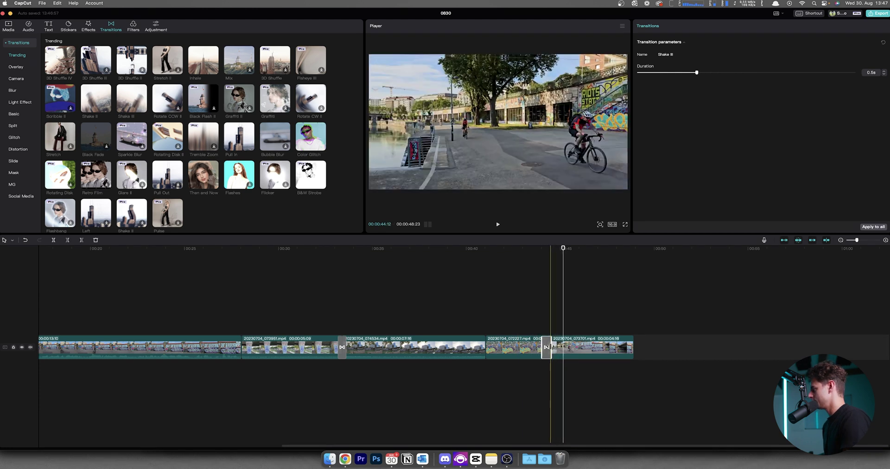
{"action": "key", "text": "Delete"}
{"action": "left_click", "coordinate": [526, 325]}
{"action": "key", "text": "space"}
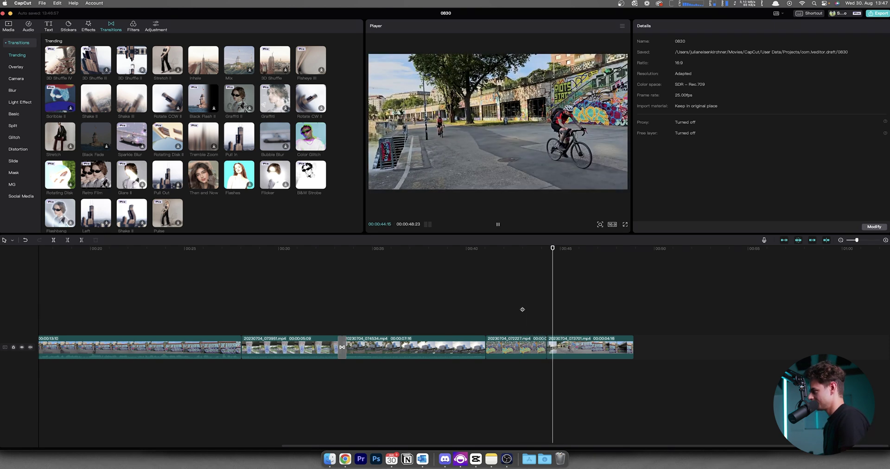
{"action": "key", "text": "space"}
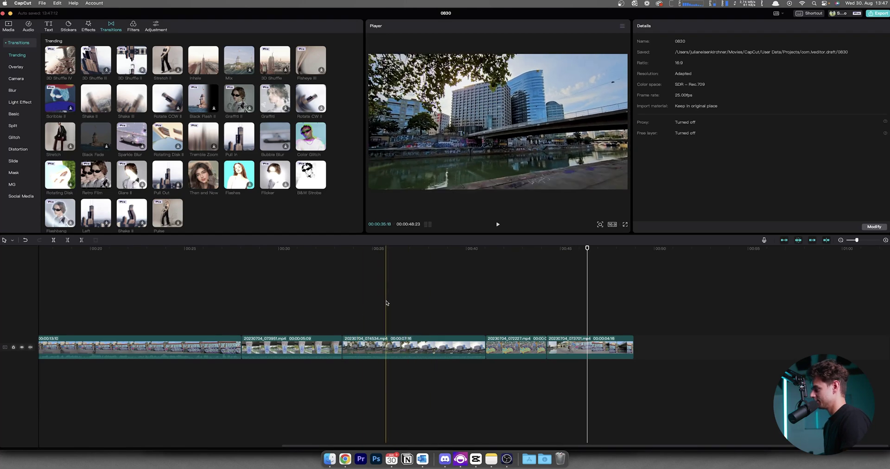
Step: Apply the Montage speed curve to the 20230704_074534 clip and preview it
{"action": "left_click", "coordinate": [356, 251]}
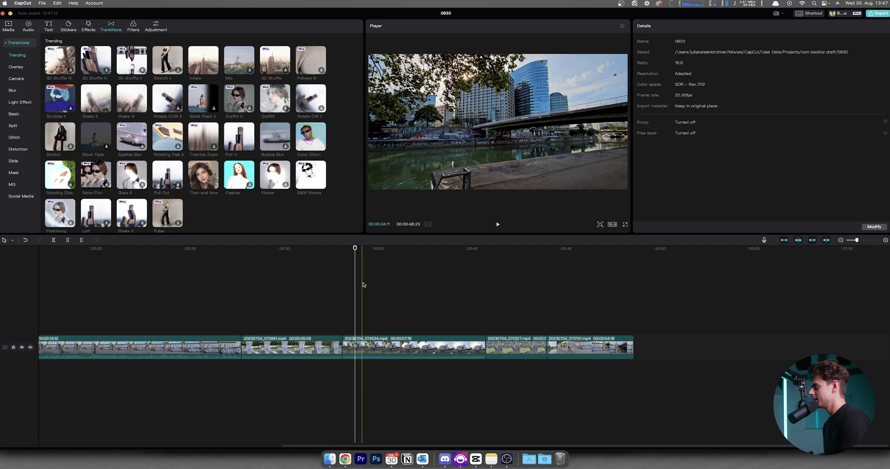
{"action": "left_click", "coordinate": [408, 350]}
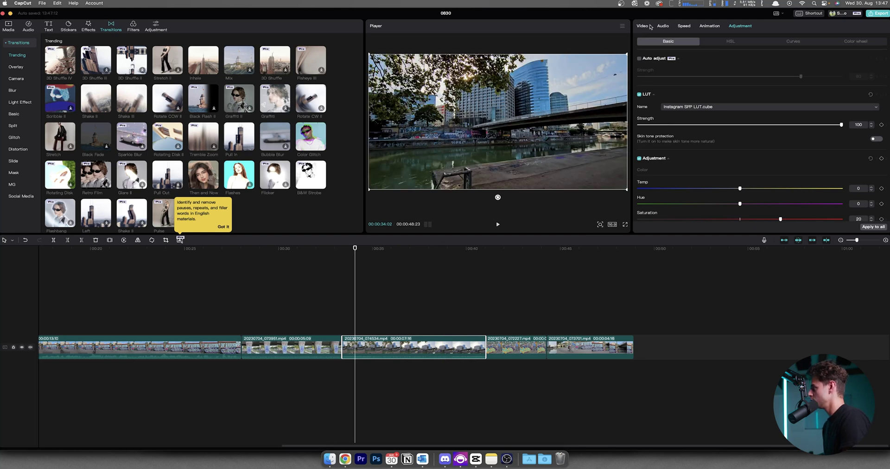
{"action": "left_click", "coordinate": [684, 27]}
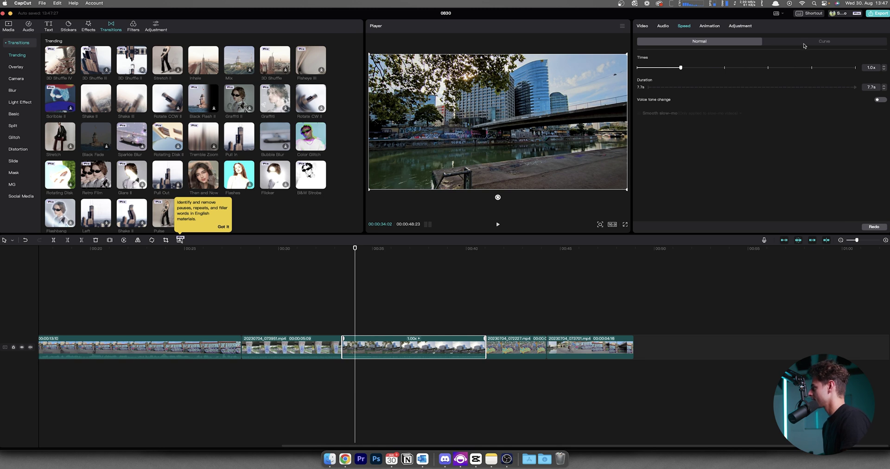
{"action": "left_click", "coordinate": [826, 42]}
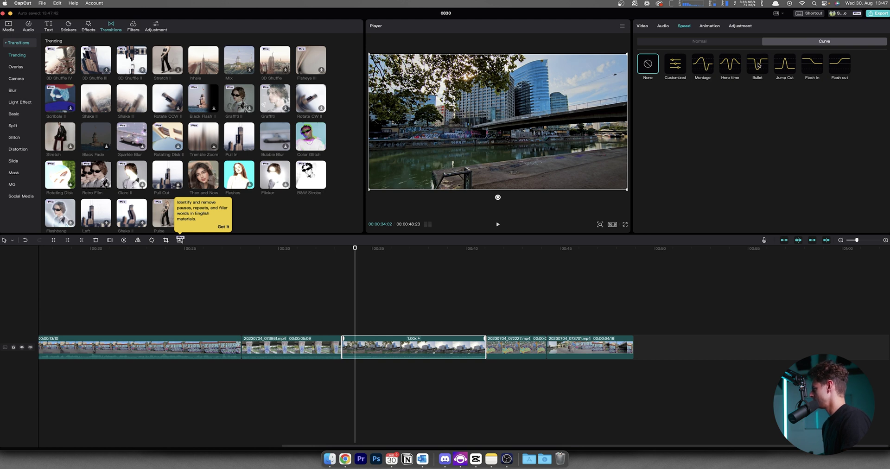
{"action": "left_click", "coordinate": [703, 65]}
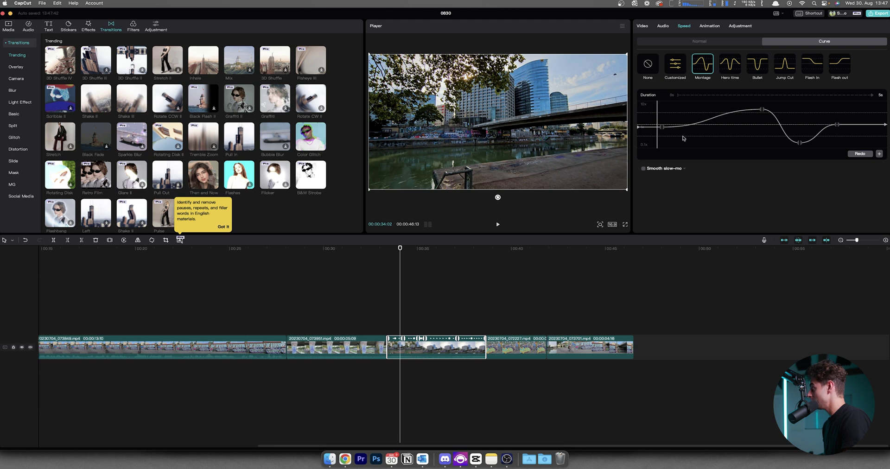
{"action": "left_click", "coordinate": [762, 109]}
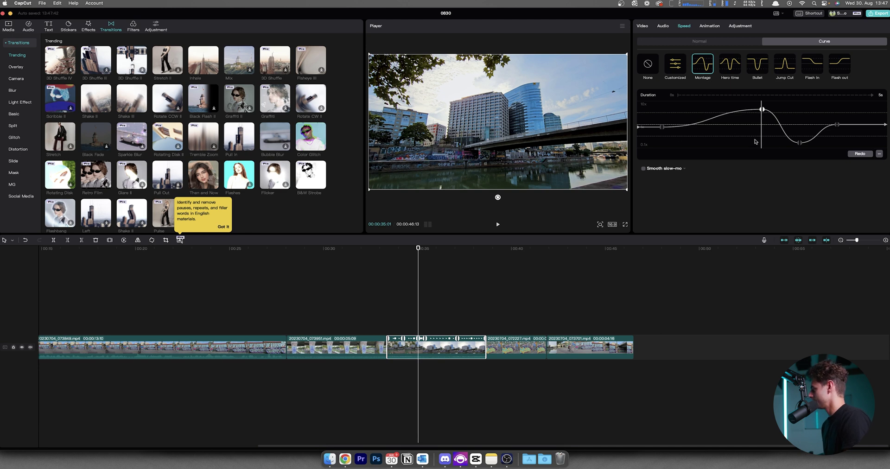
{"action": "left_click", "coordinate": [392, 248]}
{"action": "key", "text": "space"}
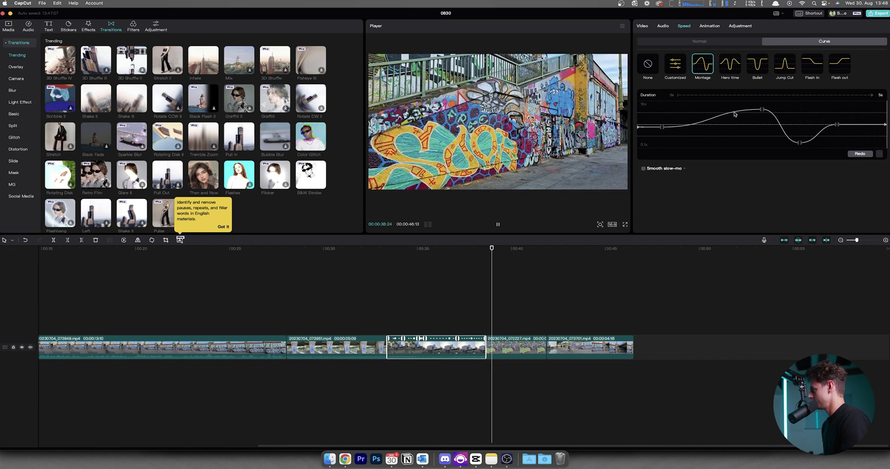
{"action": "left_click", "coordinate": [393, 249]}
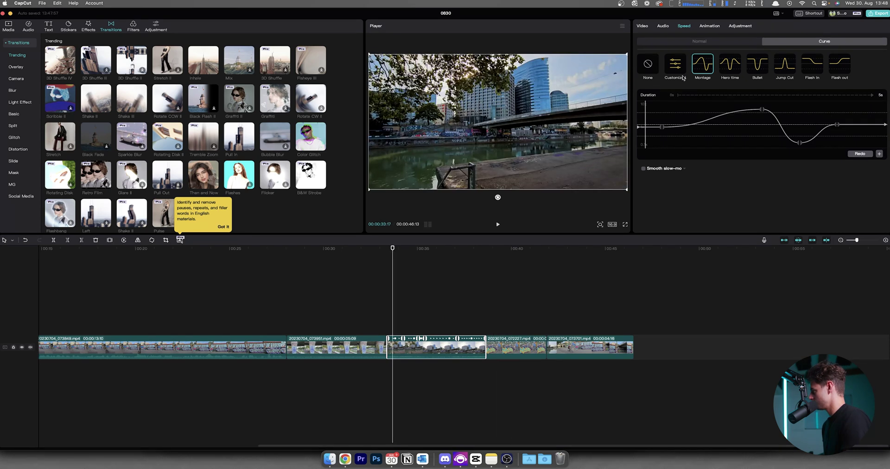
Step: After trying Hero time, build a Customized curve starting fast and easing into longer slow motion
{"action": "left_click", "coordinate": [730, 69]}
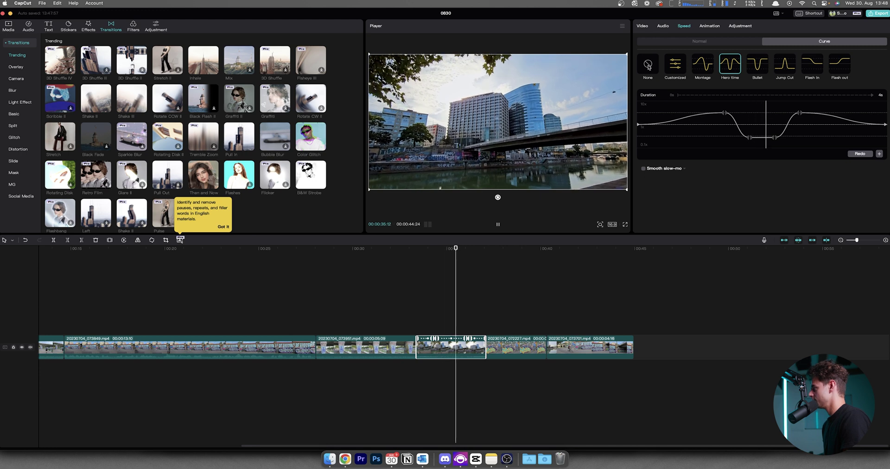
{"action": "left_click", "coordinate": [669, 67]}
{"action": "left_click_drag", "start_coordinate": [640, 126], "coordinate": [639, 94]}
{"action": "left_click_drag", "start_coordinate": [701, 126], "coordinate": [733, 133]}
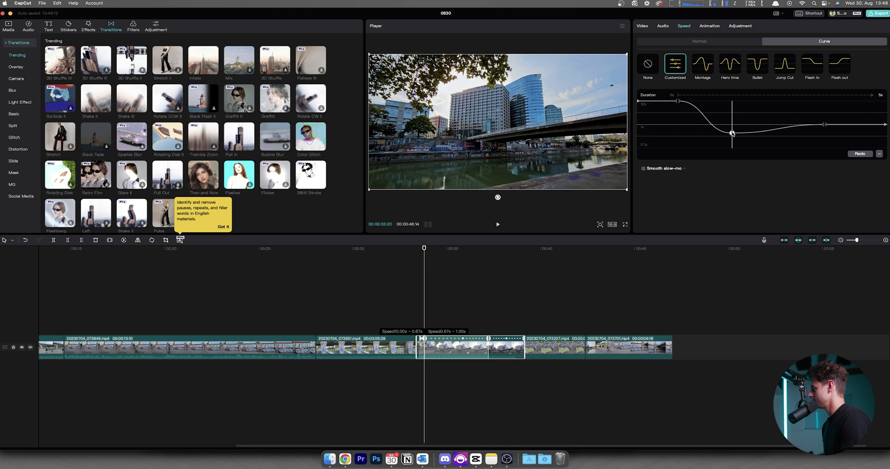
{"action": "left_click", "coordinate": [416, 251]}
{"action": "key", "text": "space"}
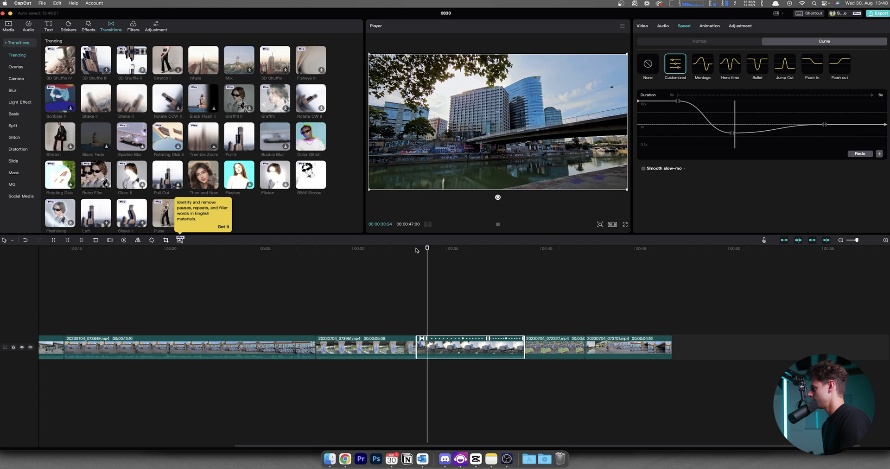
Step: Stop the speed-ramp preview and show the library of local media clips
{"action": "key", "text": "space"}
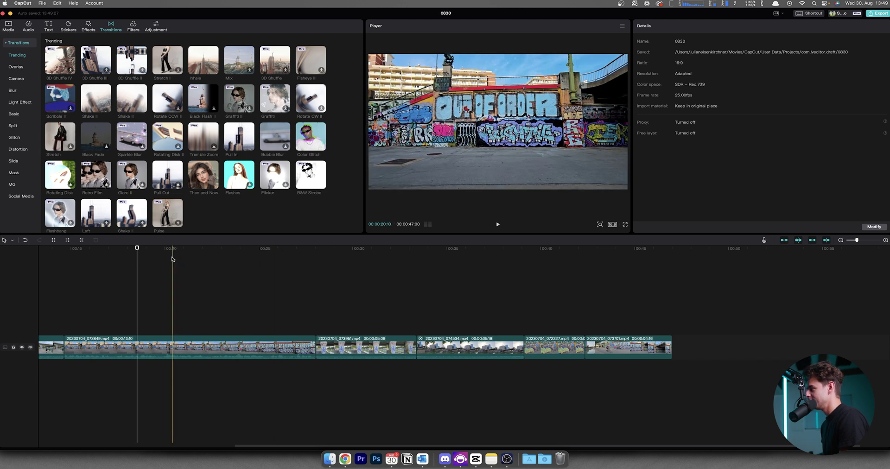
{"action": "left_click", "coordinate": [3, 25]}
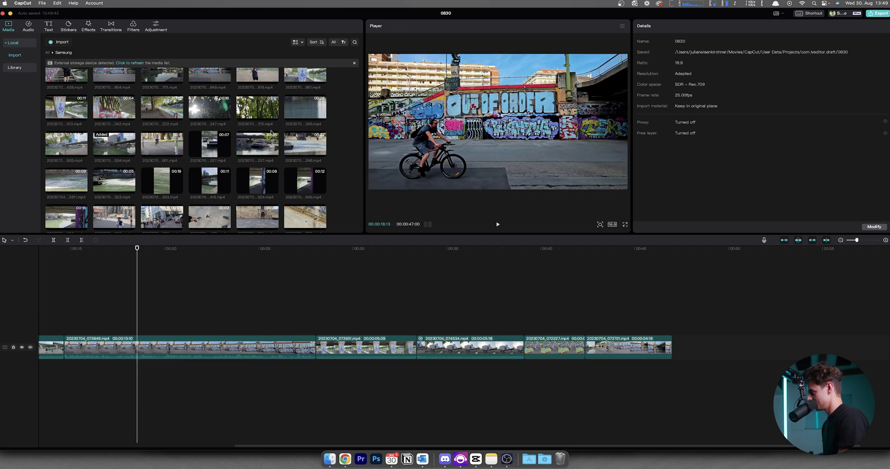
{"action": "scroll", "coordinate": [260, 139], "scroll_direction": "down", "scroll_amount": 1}
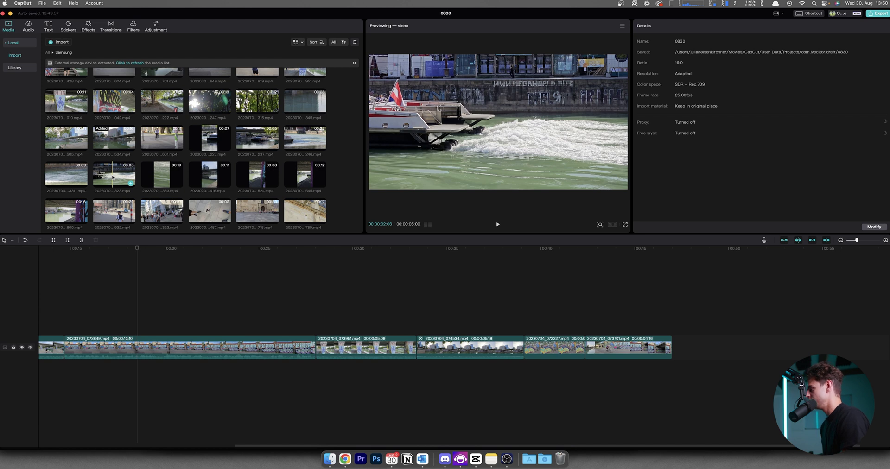
{"action": "scroll", "coordinate": [112, 178], "scroll_direction": "down", "scroll_amount": 1}
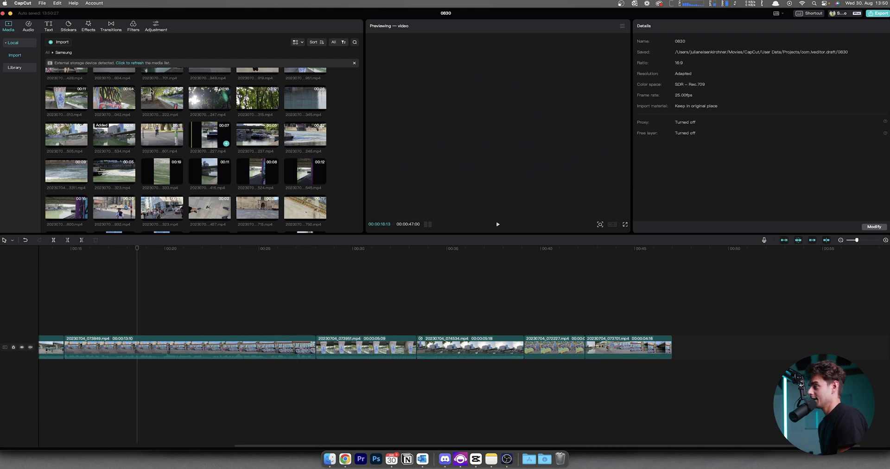
Step: Place the 'early morning' Vlog music track on the timeline beneath the video clips
{"action": "left_click", "coordinate": [28, 25]}
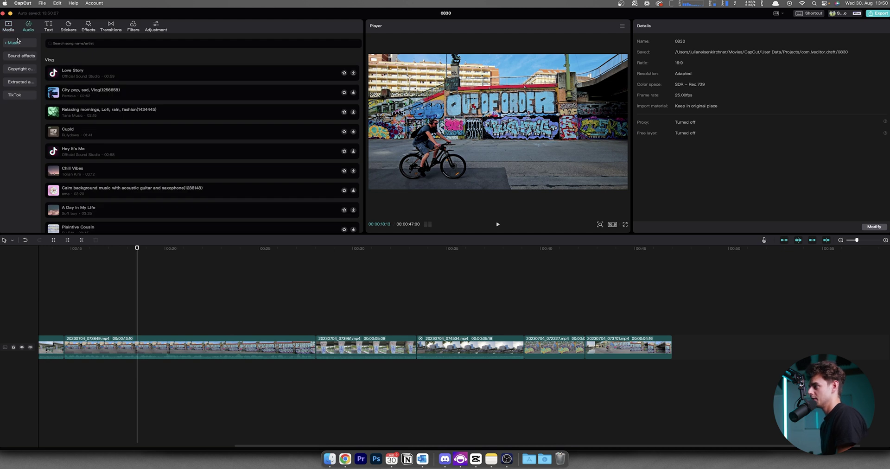
{"action": "scroll", "coordinate": [81, 86], "scroll_direction": "down", "scroll_amount": 5}
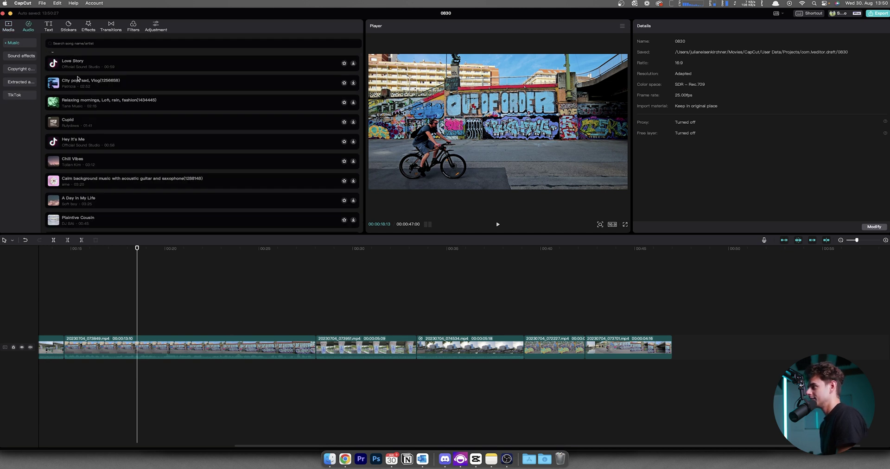
{"action": "scroll", "coordinate": [81, 87], "scroll_direction": "down", "scroll_amount": 10}
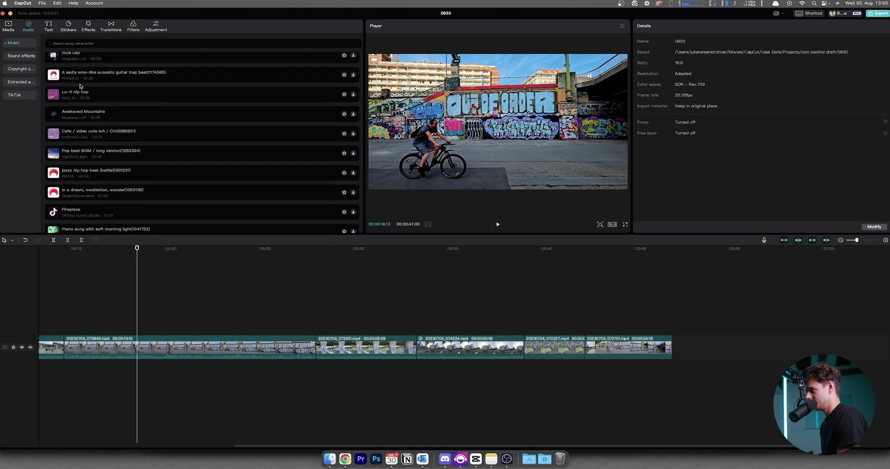
{"action": "scroll", "coordinate": [81, 84], "scroll_direction": "up", "scroll_amount": 15}
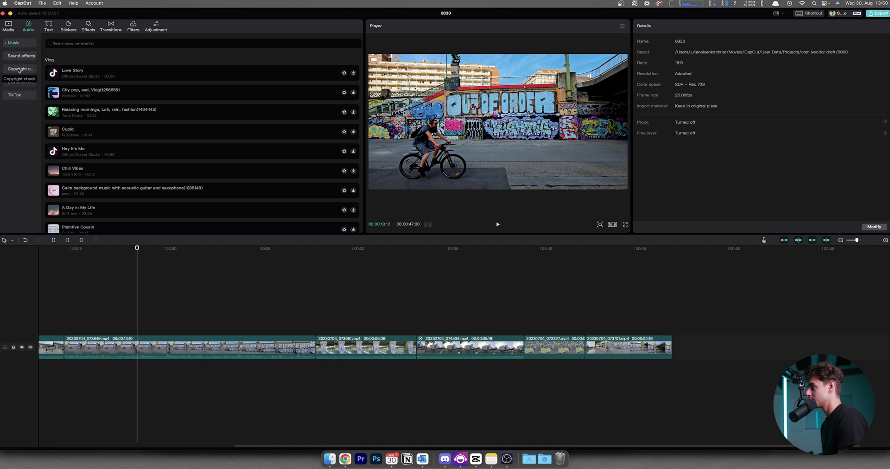
{"action": "scroll", "coordinate": [93, 137], "scroll_direction": "down", "scroll_amount": 5}
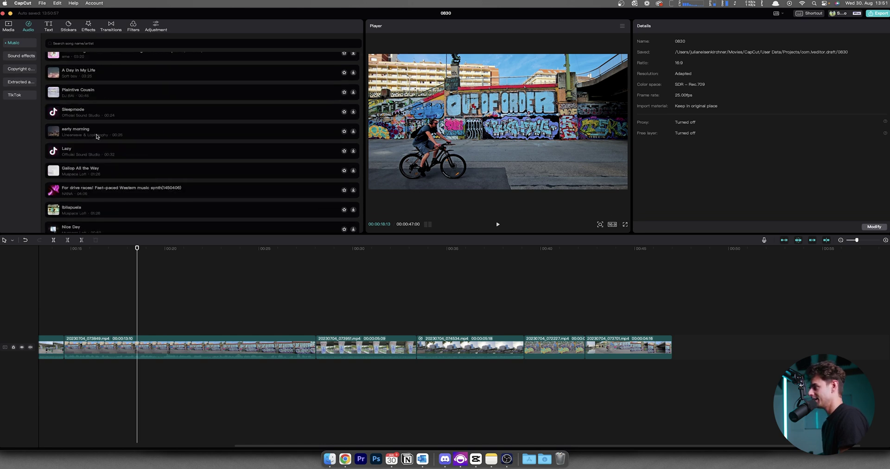
{"action": "left_click_drag", "start_coordinate": [98, 132], "coordinate": [96, 373]}
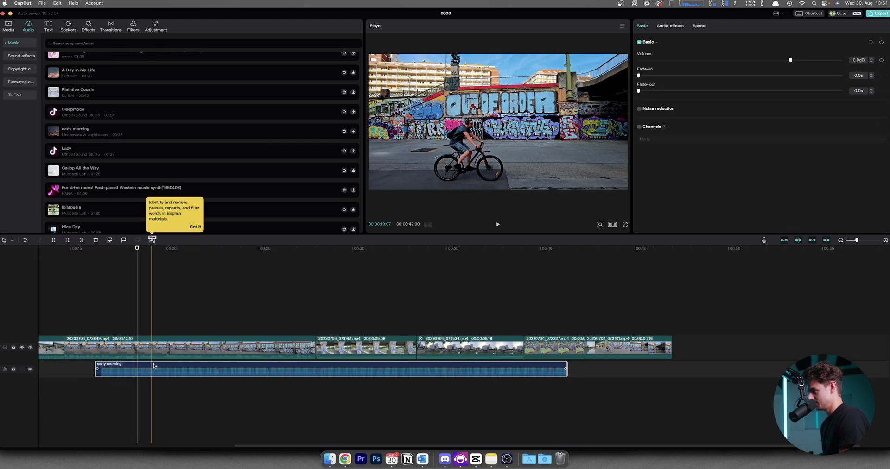
{"action": "left_click", "coordinate": [25, 56]}
Step: Search sound effects for water and drop the 'Animals, birds, insects, plants, trees, water ensemble' at 00:24
{"action": "left_click", "coordinate": [82, 42]}
{"action": "type", "text": "water"}
{"action": "key", "text": "Return"}
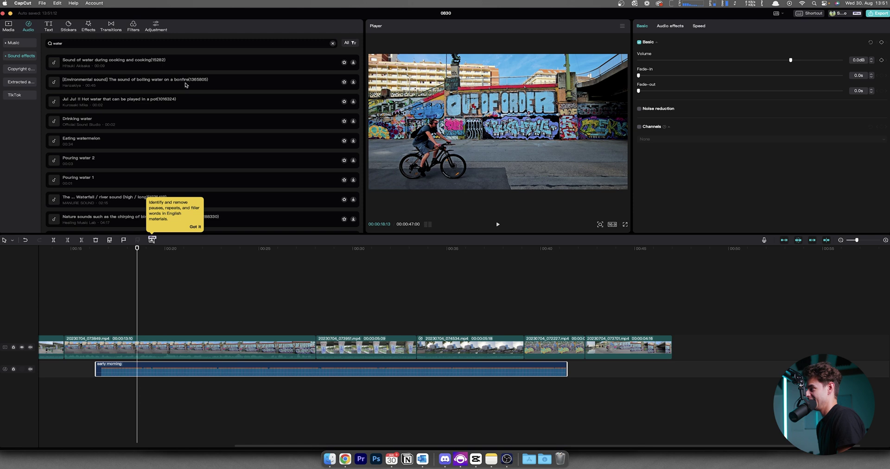
{"action": "scroll", "coordinate": [95, 115], "scroll_direction": "down", "scroll_amount": 1}
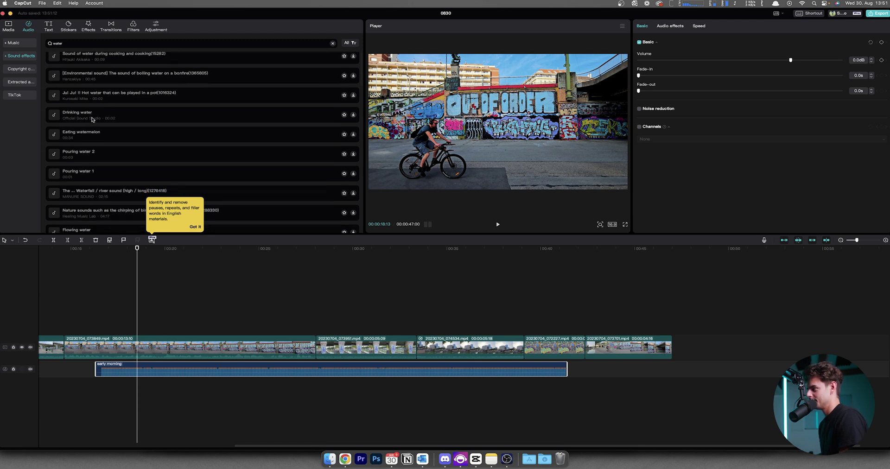
{"action": "scroll", "coordinate": [81, 129], "scroll_direction": "down", "scroll_amount": 3}
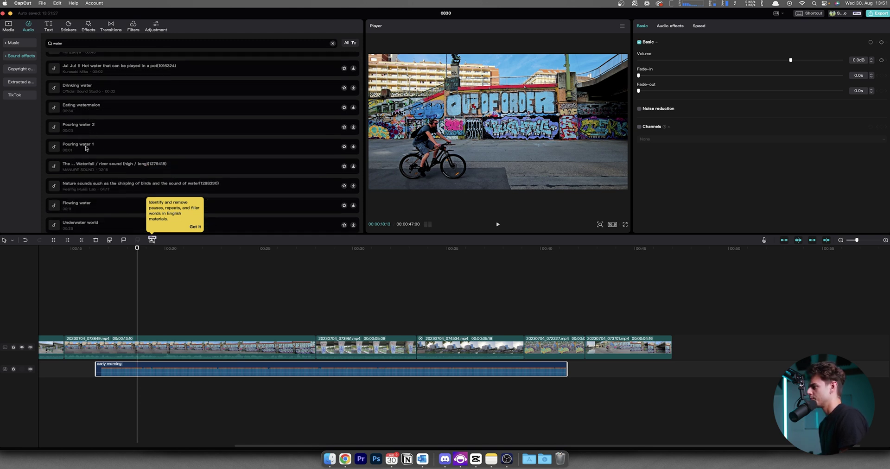
{"action": "scroll", "coordinate": [88, 148], "scroll_direction": "down", "scroll_amount": 9}
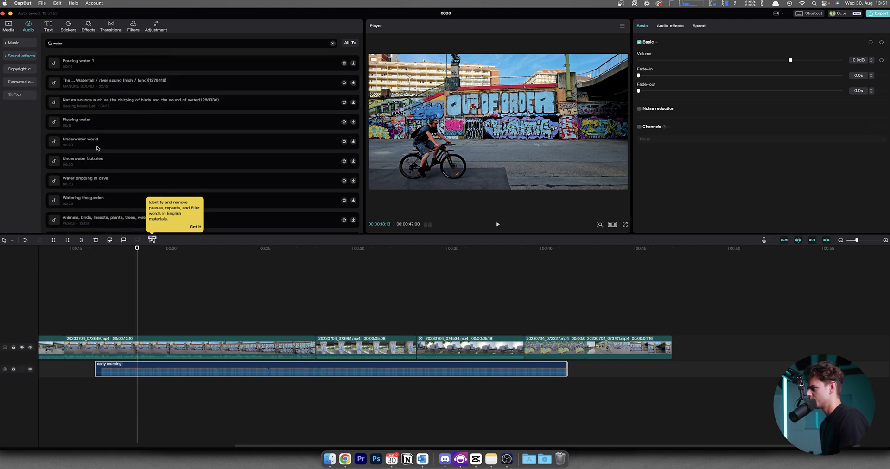
{"action": "scroll", "coordinate": [80, 183], "scroll_direction": "down", "scroll_amount": 9}
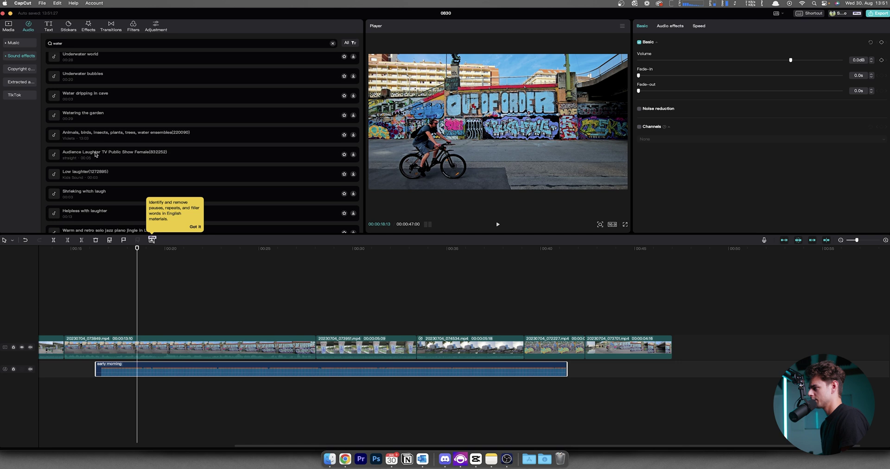
{"action": "left_click_drag", "start_coordinate": [102, 136], "coordinate": [258, 388]}
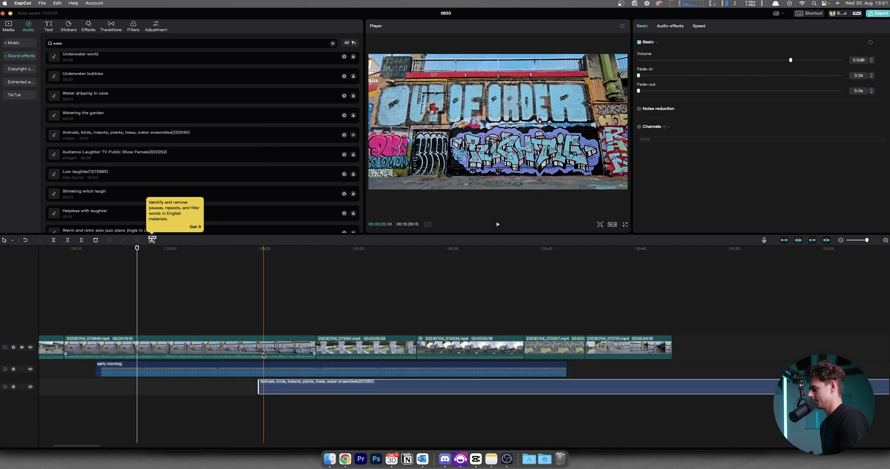
{"action": "left_click", "coordinate": [254, 317]}
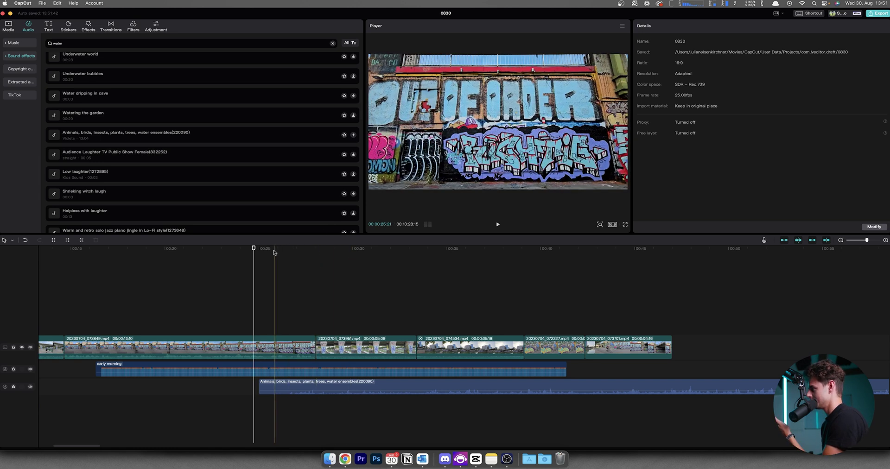
{"action": "left_click", "coordinate": [332, 252]}
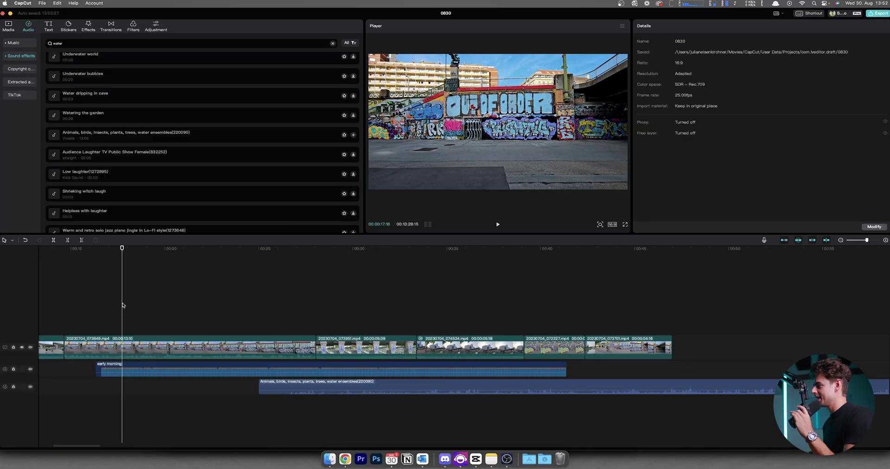
{"action": "left_click", "coordinate": [10, 26]}
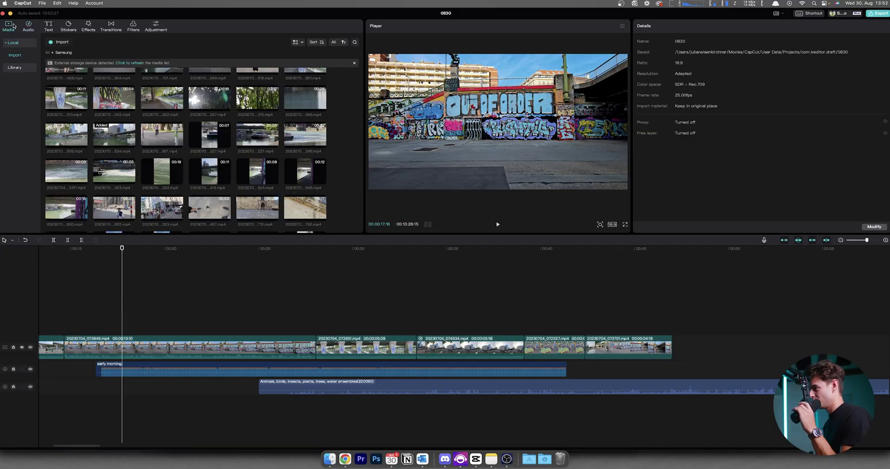
Step: Place the Cinemascope.png letterbox on a track above the main video and preview playback
{"action": "scroll", "coordinate": [209, 180], "scroll_direction": "down", "scroll_amount": 5}
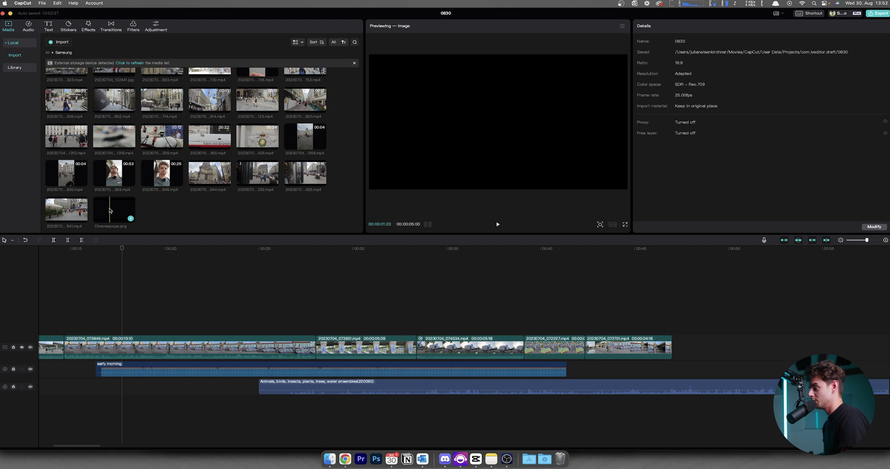
{"action": "left_click_drag", "start_coordinate": [110, 211], "coordinate": [111, 321]}
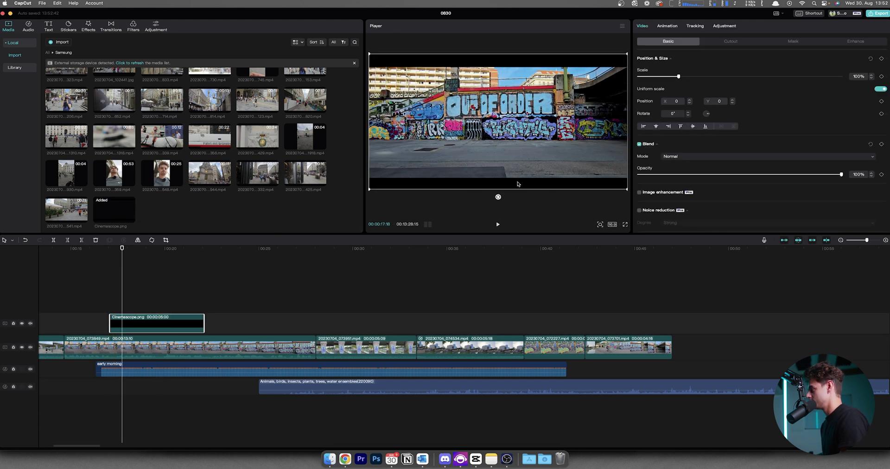
{"action": "left_click", "coordinate": [167, 279]}
{"action": "key", "text": "space"}
{"action": "left_click", "coordinate": [122, 251]}
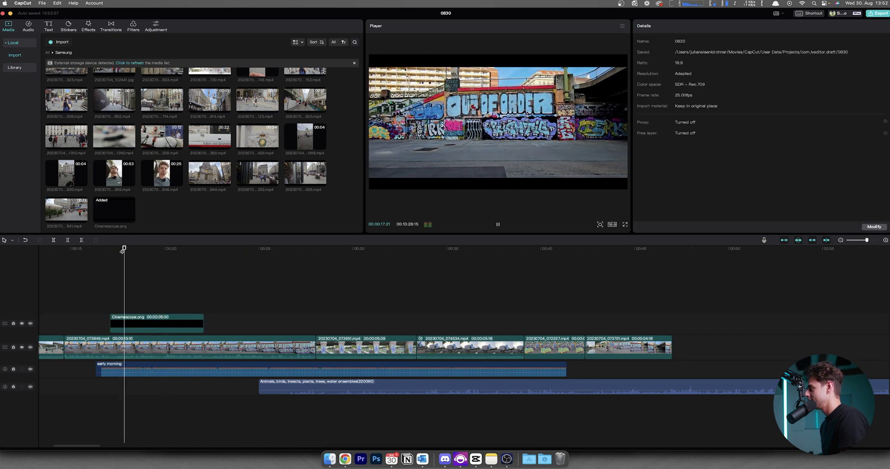
{"action": "key", "text": "space"}
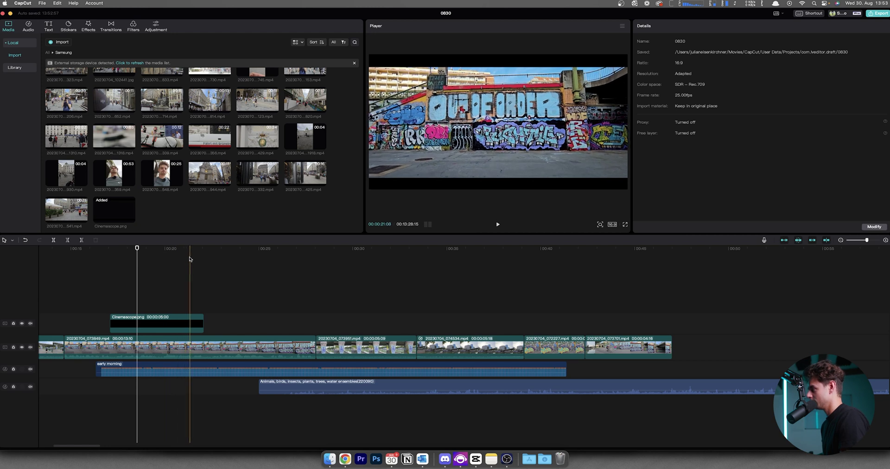
Step: Re-add the Cinemascope.png overlay and append selfie clip 20230704_112548.mp4 to the timeline's end
{"action": "left_click", "coordinate": [133, 319]}
{"action": "key", "text": "Delete"}
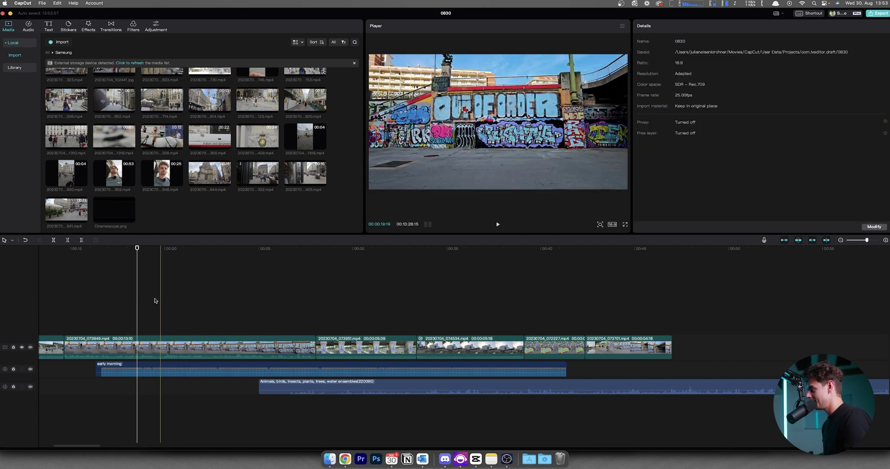
{"action": "left_click_drag", "start_coordinate": [116, 211], "coordinate": [116, 325]}
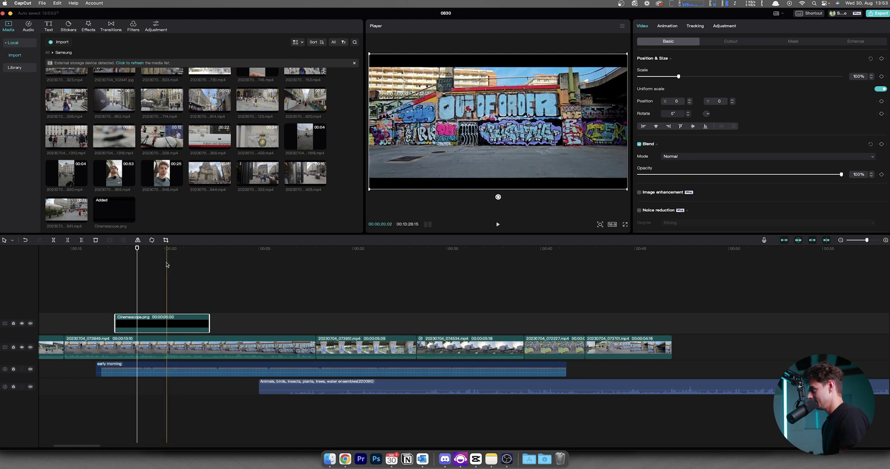
{"action": "left_click_drag", "start_coordinate": [160, 174], "coordinate": [672, 338]}
{"action": "scroll", "coordinate": [566, 294], "scroll_direction": "right", "scroll_amount": 5}
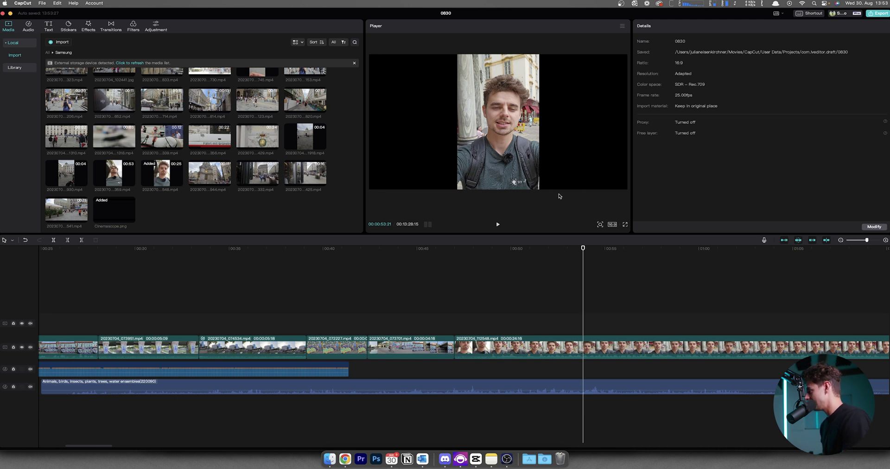
Step: Switch the project to 9:16 portrait and delete the earlier graffiti clips and audio
{"action": "left_click", "coordinate": [610, 224]}
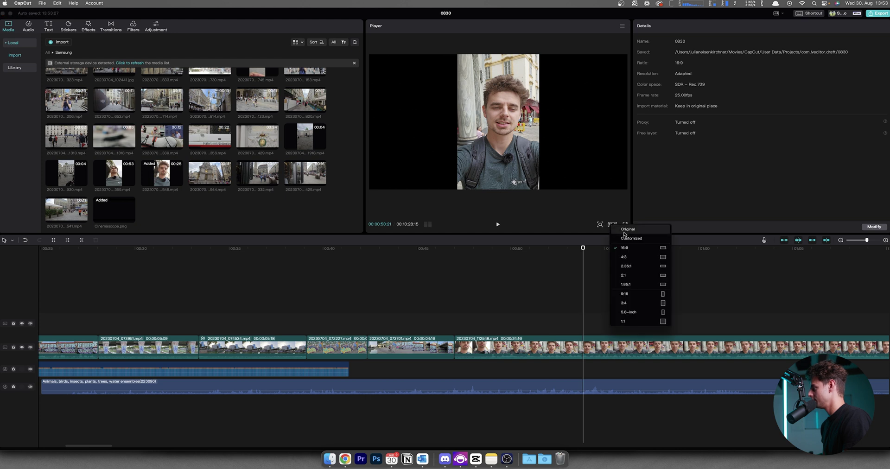
{"action": "left_click", "coordinate": [630, 295]}
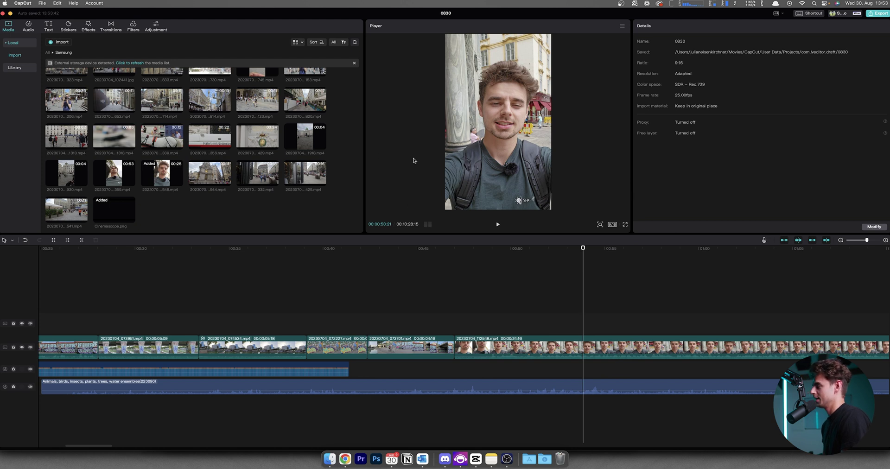
{"action": "left_click_drag", "start_coordinate": [441, 316], "coordinate": [1, 417]}
{"action": "key", "text": "Delete"}
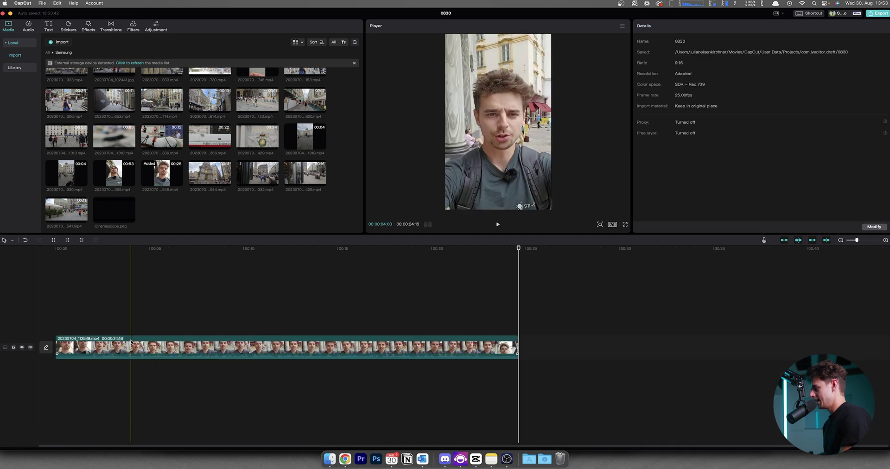
Step: Trim both ends of the selfie clip down to 00:00:15:18
{"action": "left_click_drag", "start_coordinate": [57, 343], "coordinate": [82, 342]}
{"action": "left_click_drag", "start_coordinate": [494, 343], "coordinate": [351, 343]}
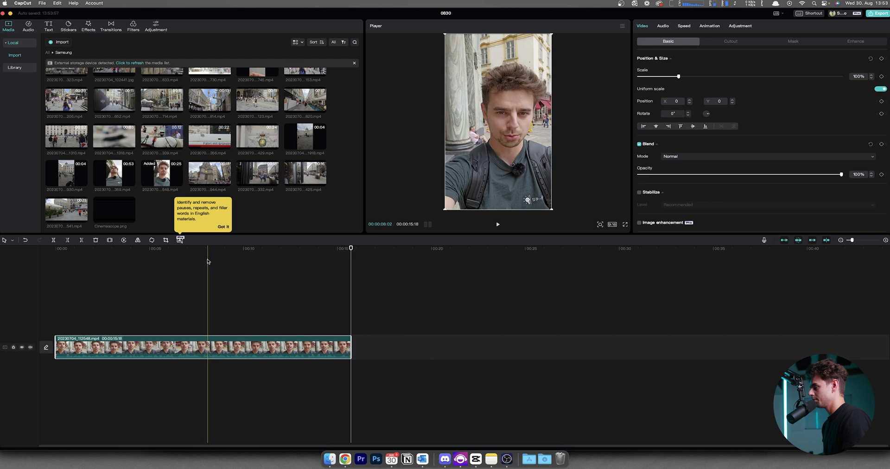
{"action": "left_click", "coordinate": [166, 254]}
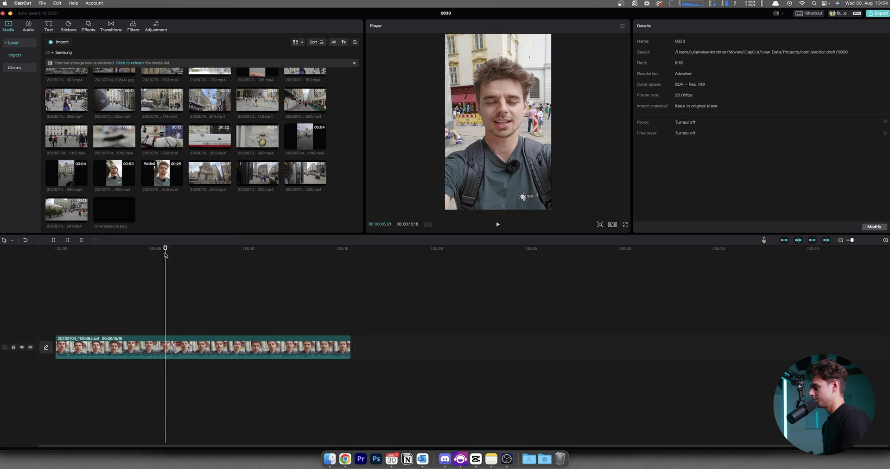
{"action": "left_click", "coordinate": [141, 266]}
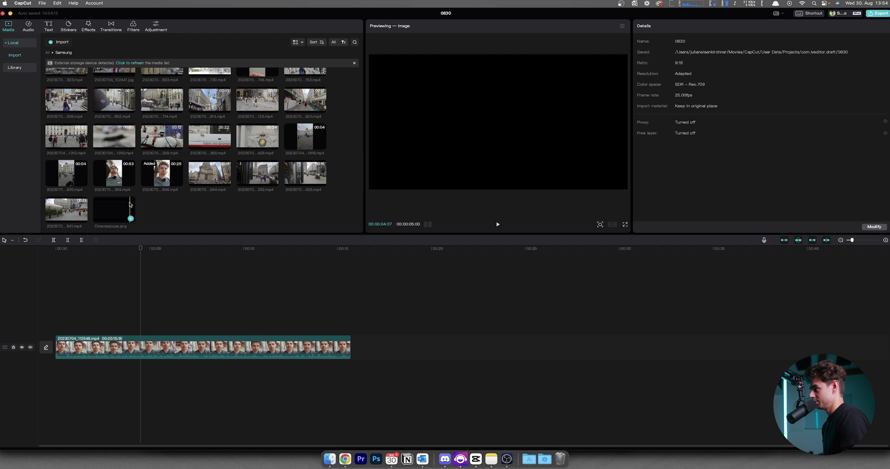
{"action": "left_click", "coordinate": [51, 27]}
Step: Generate auto captions for the selfie clip with English as the language
{"action": "left_click", "coordinate": [21, 43]}
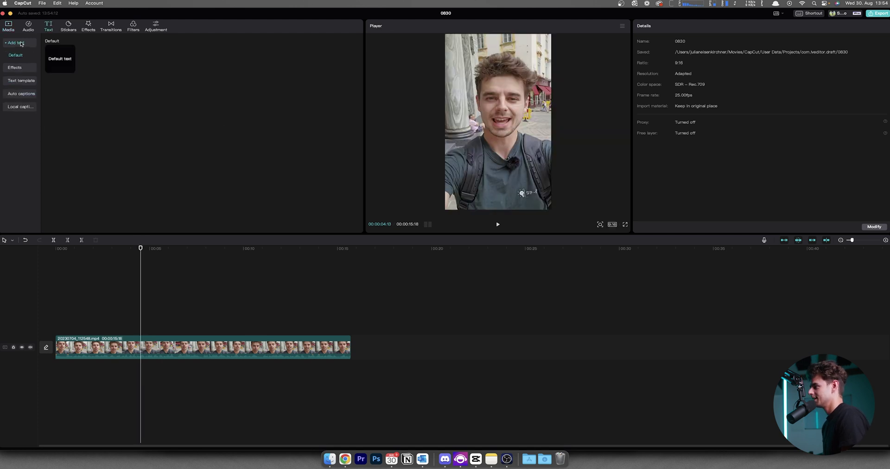
{"action": "left_click", "coordinate": [11, 70]}
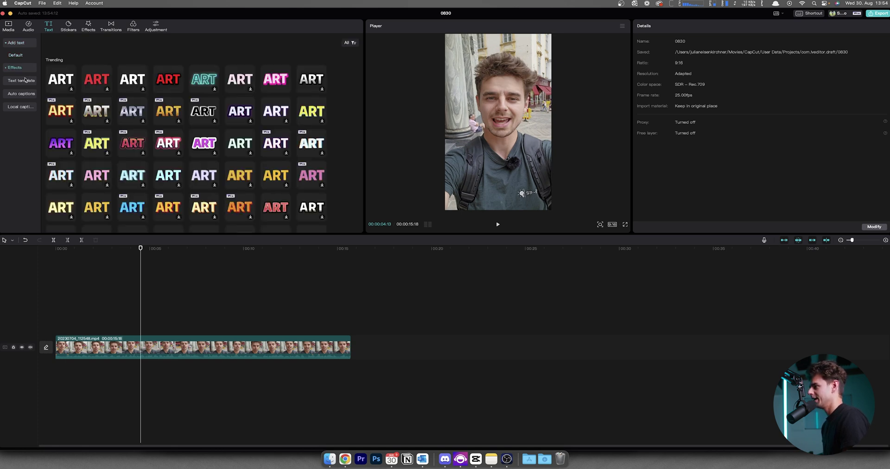
{"action": "left_click", "coordinate": [25, 80]}
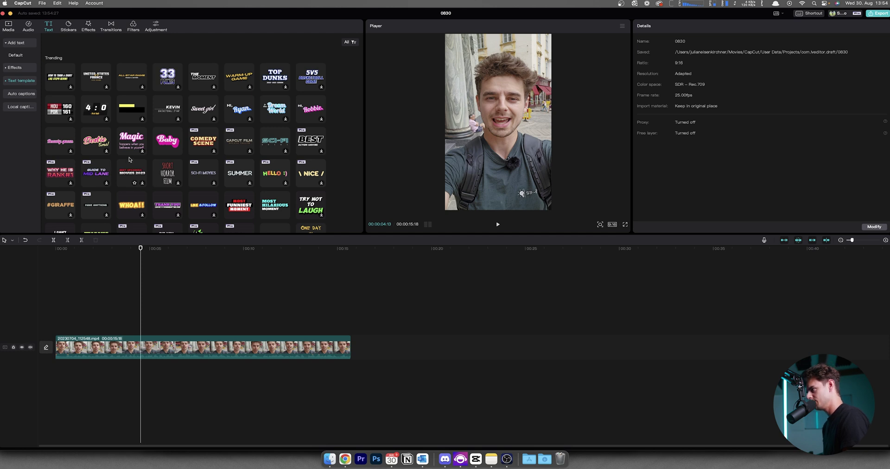
{"action": "left_click", "coordinate": [26, 94]}
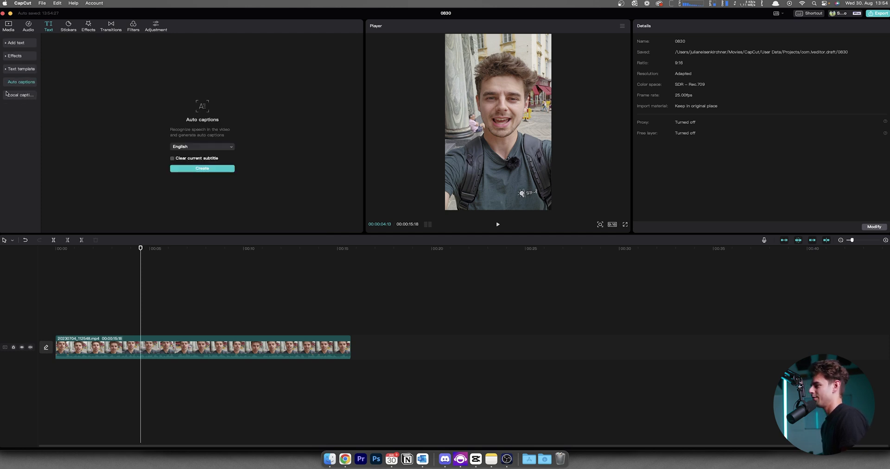
{"action": "left_click", "coordinate": [183, 151]}
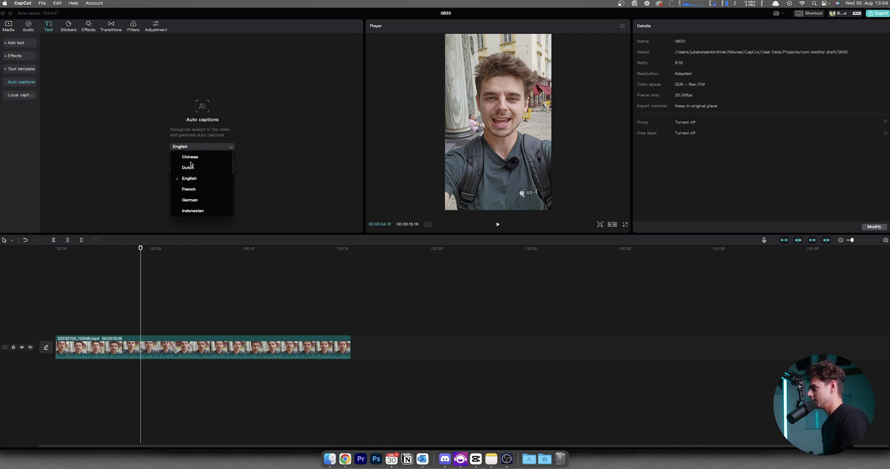
{"action": "left_click", "coordinate": [197, 180]}
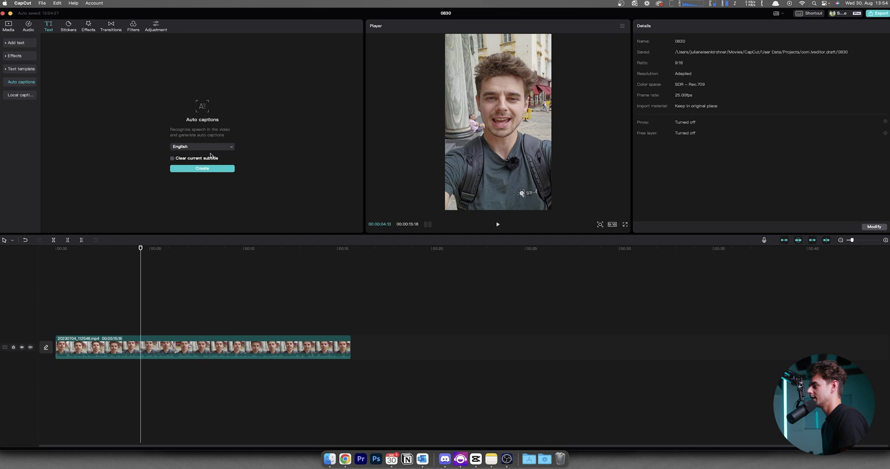
{"action": "left_click", "coordinate": [203, 169]}
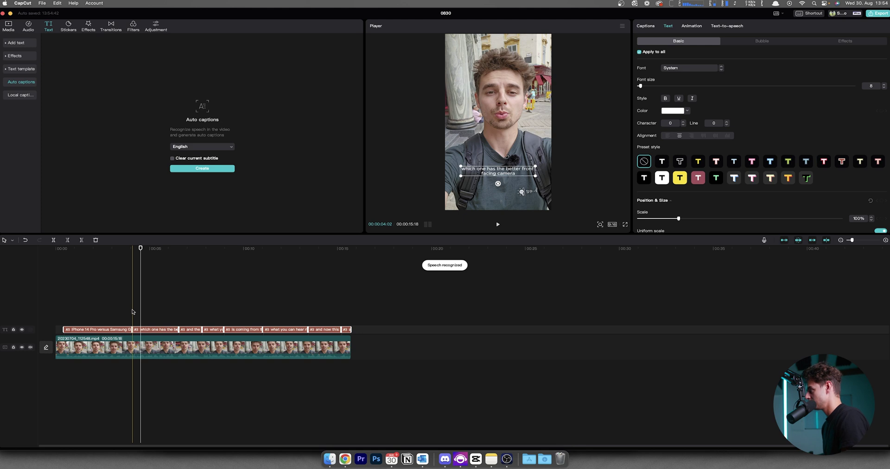
Step: Restyle all captions with the black-outlined preset text style
{"action": "left_click", "coordinate": [94, 313]}
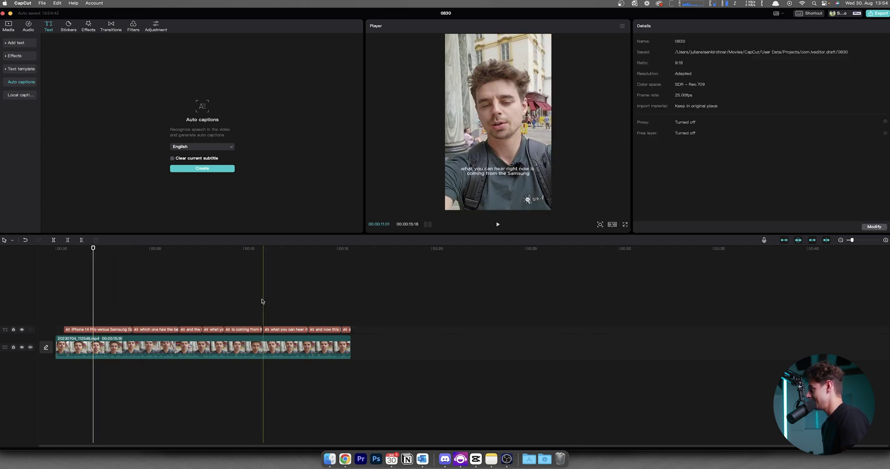
{"action": "left_click", "coordinate": [91, 330]}
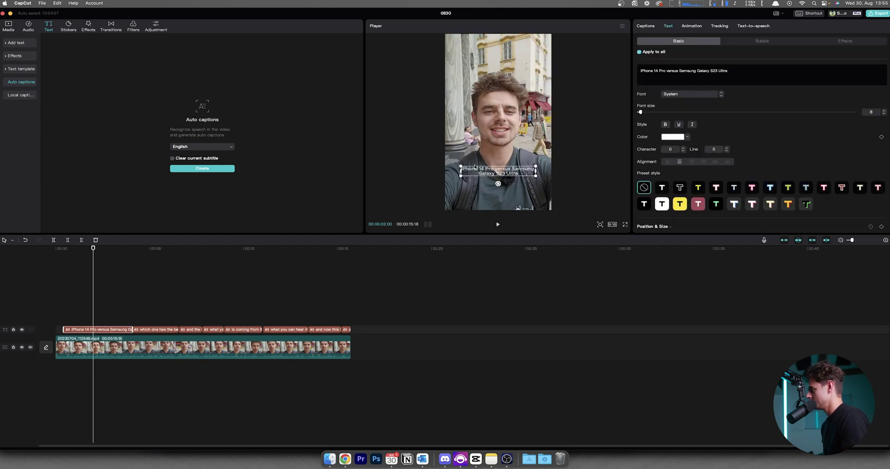
{"action": "left_click", "coordinate": [679, 188]}
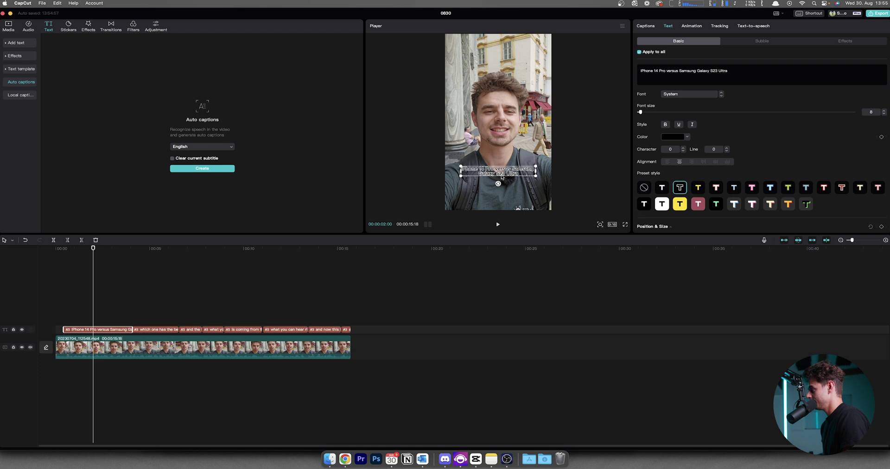